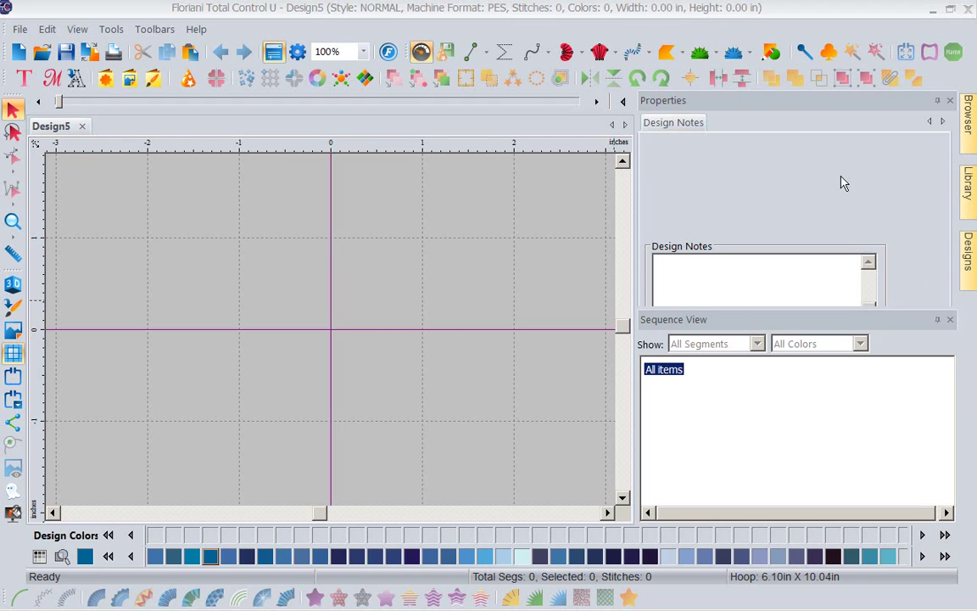
Step: Insert the Mason Jar.waf design from the May2016 library folder onto the blank design page
{"action": "mouse_move", "coordinate": [969, 188]}
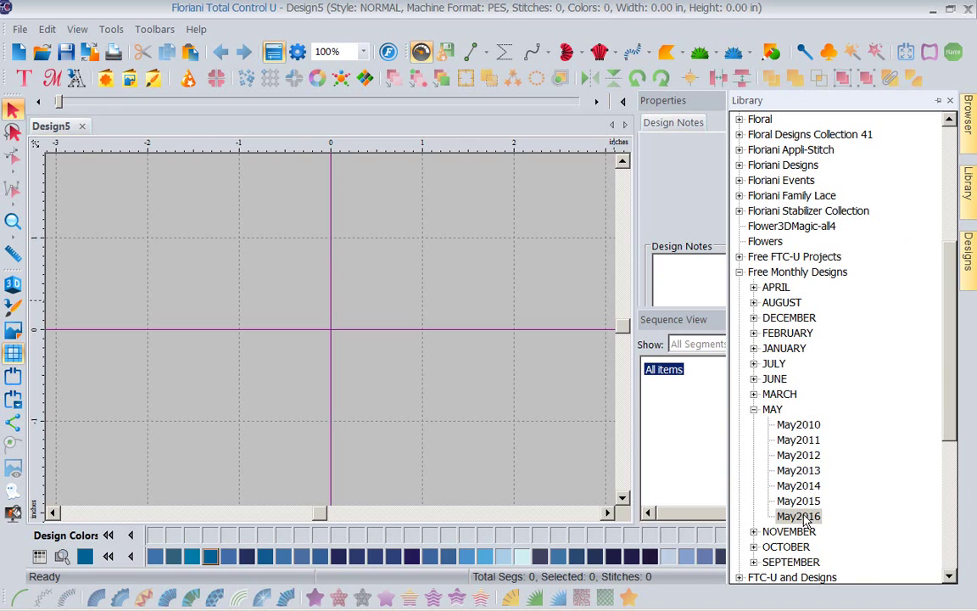
{"action": "left_click", "coordinate": [968, 253]}
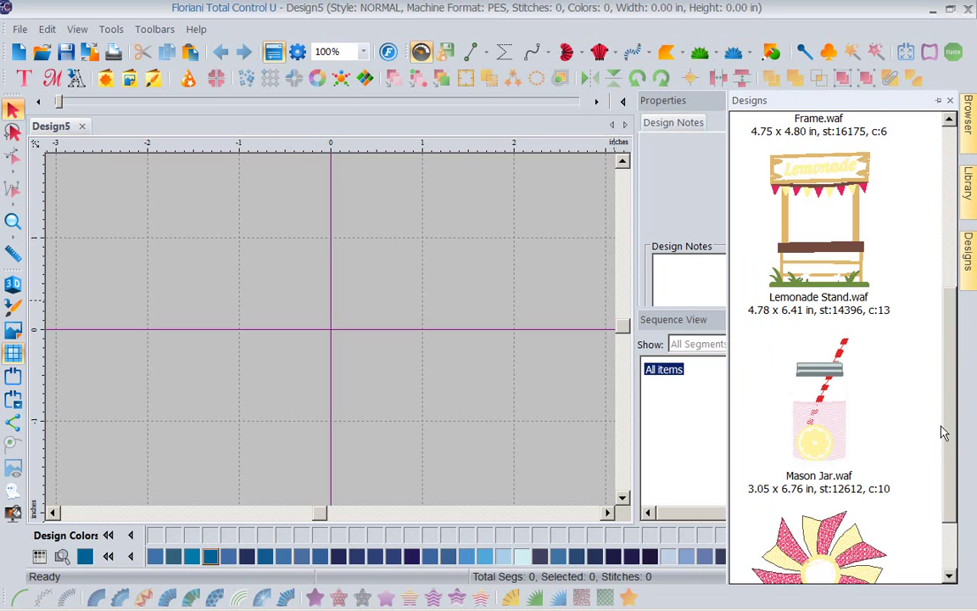
{"action": "scroll", "coordinate": [952, 326], "scroll_direction": "up", "scroll_amount": 2}
{"action": "scroll", "coordinate": [952, 326], "scroll_direction": "up", "scroll_amount": 2}
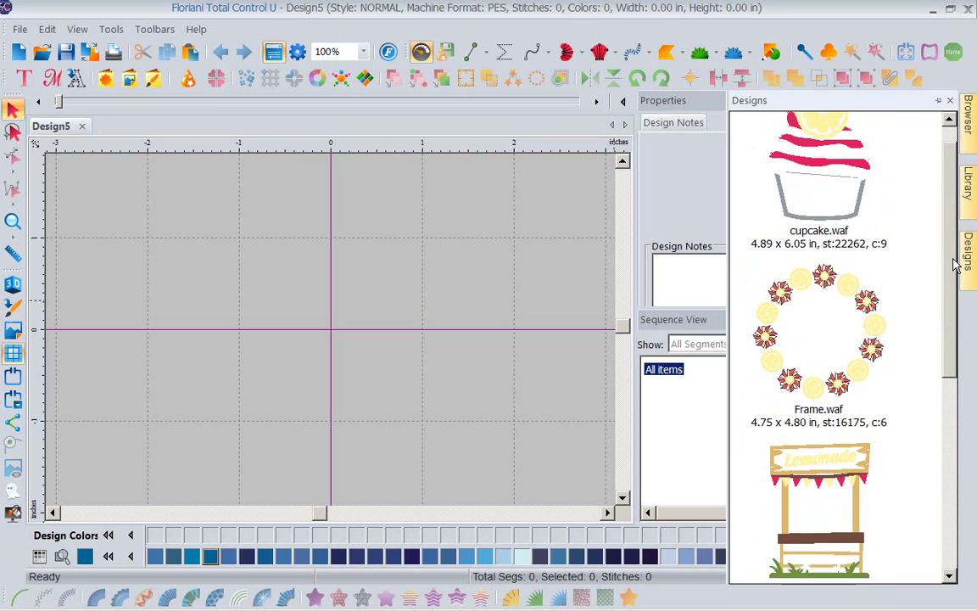
{"action": "left_click_drag", "start_coordinate": [957, 268], "coordinate": [946, 472]}
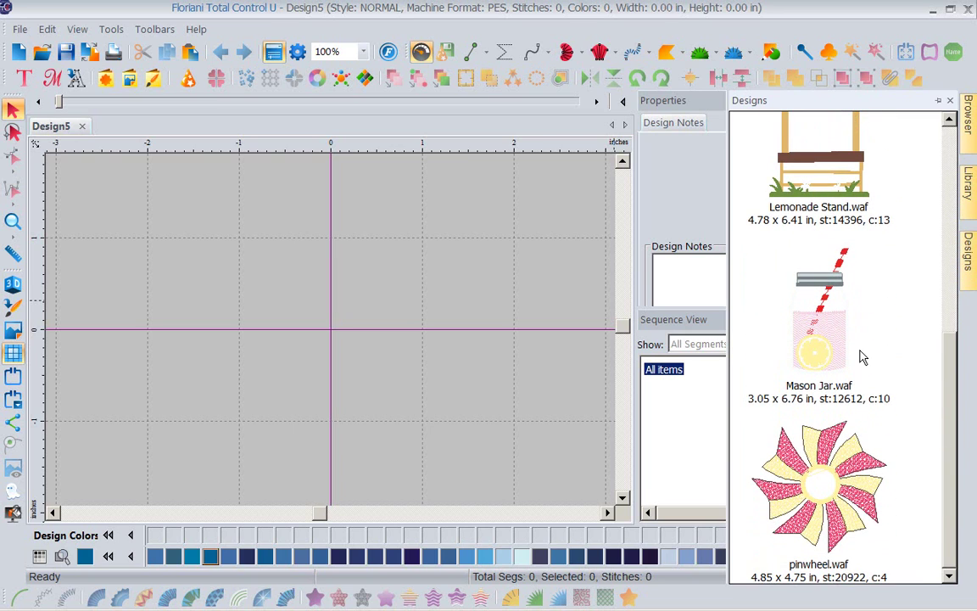
{"action": "left_click_drag", "start_coordinate": [833, 332], "coordinate": [344, 334]}
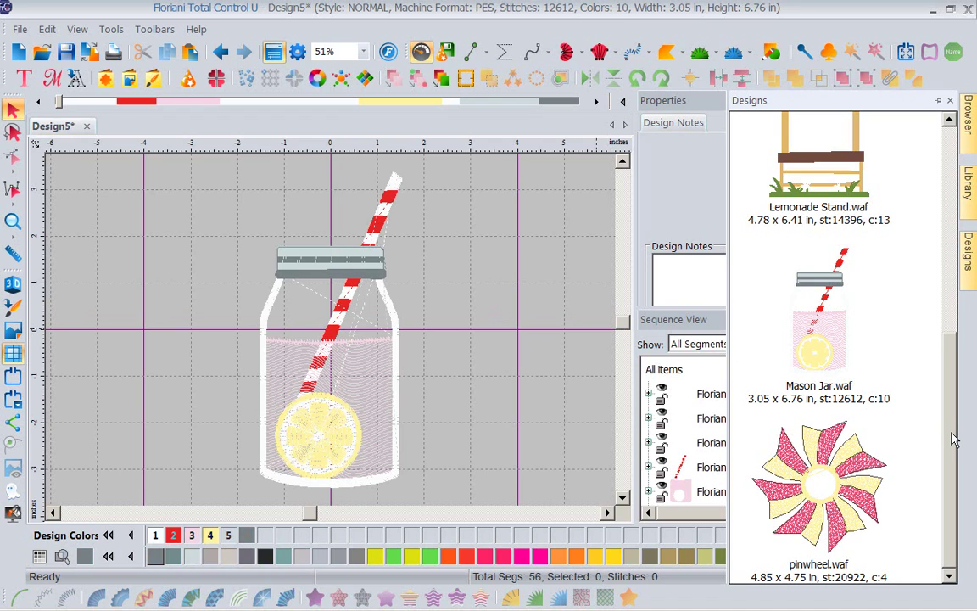
Step: Close the Browser and Properties panels to give the Sequence View more room
{"action": "left_click_drag", "start_coordinate": [953, 439], "coordinate": [937, 201]}
{"action": "scroll", "coordinate": [938, 201], "scroll_direction": "down", "scroll_amount": 5}
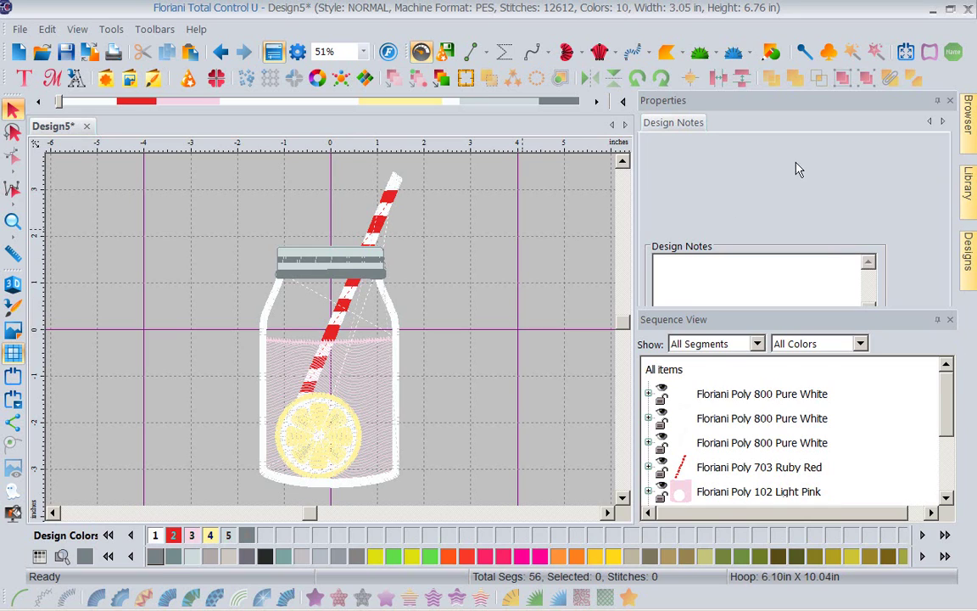
{"action": "left_click", "coordinate": [952, 100]}
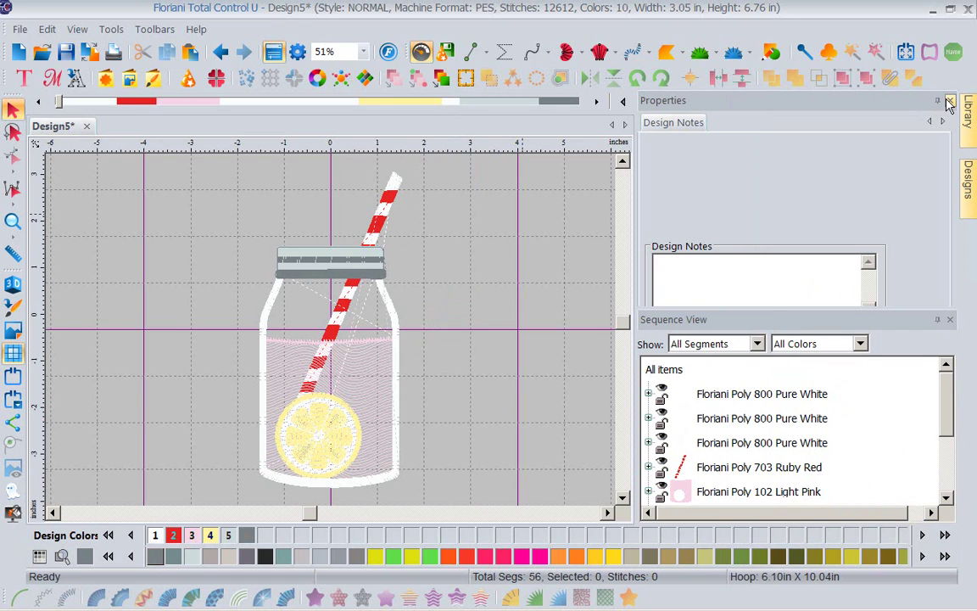
{"action": "left_click", "coordinate": [950, 100]}
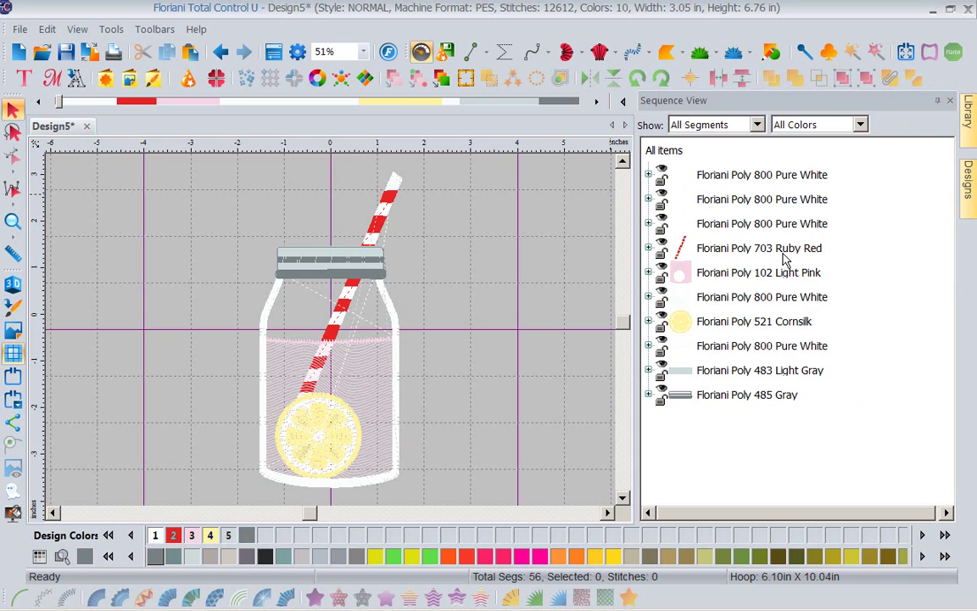
Step: Hide the first three Pure White layers, the Ruby Red straw layer and the Light Pink lemonade layer in the Sequence View
{"action": "left_click", "coordinate": [666, 175]}
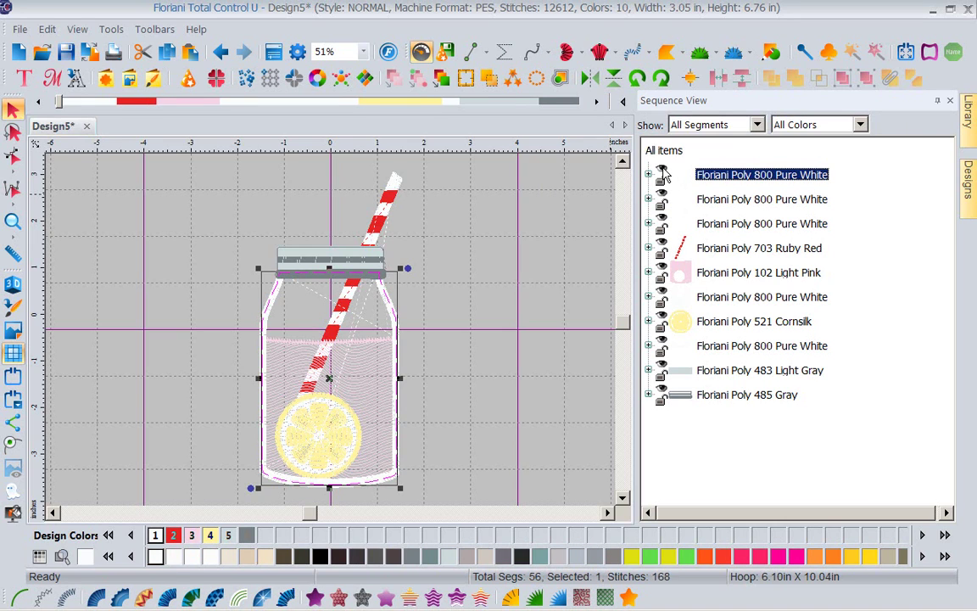
{"action": "left_click", "coordinate": [664, 174]}
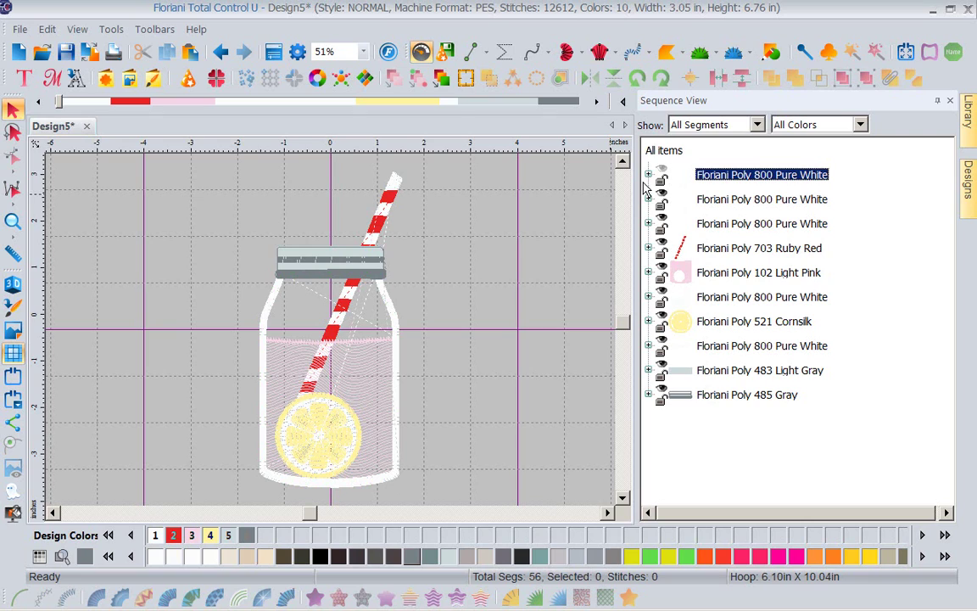
{"action": "left_click", "coordinate": [663, 198]}
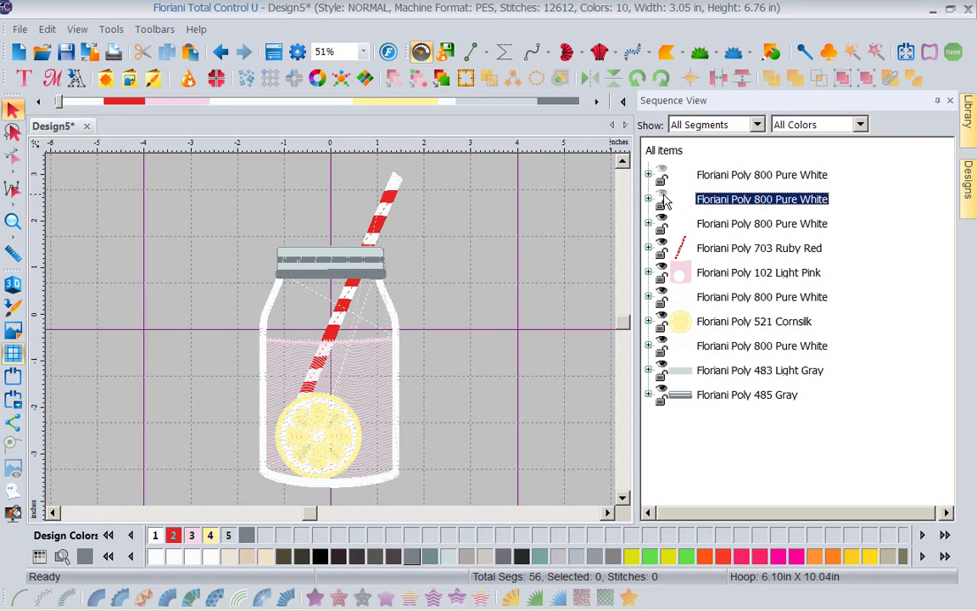
{"action": "left_click", "coordinate": [663, 222]}
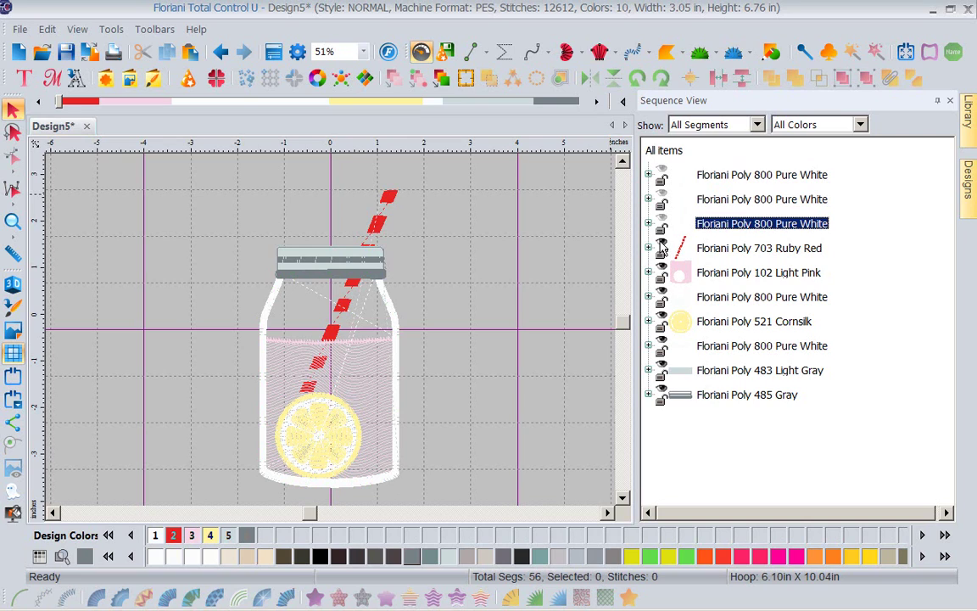
{"action": "left_click", "coordinate": [662, 247]}
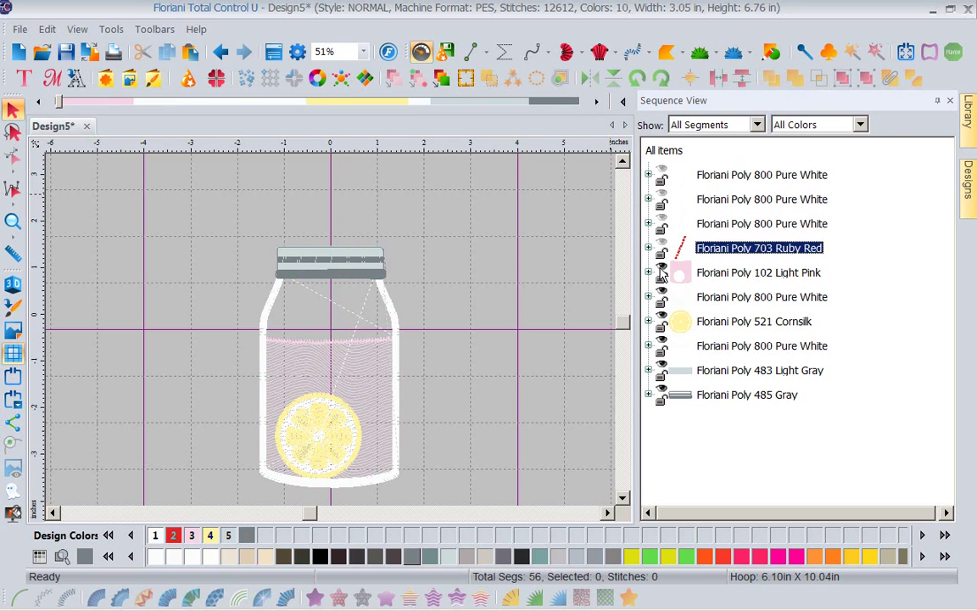
{"action": "left_click", "coordinate": [663, 271]}
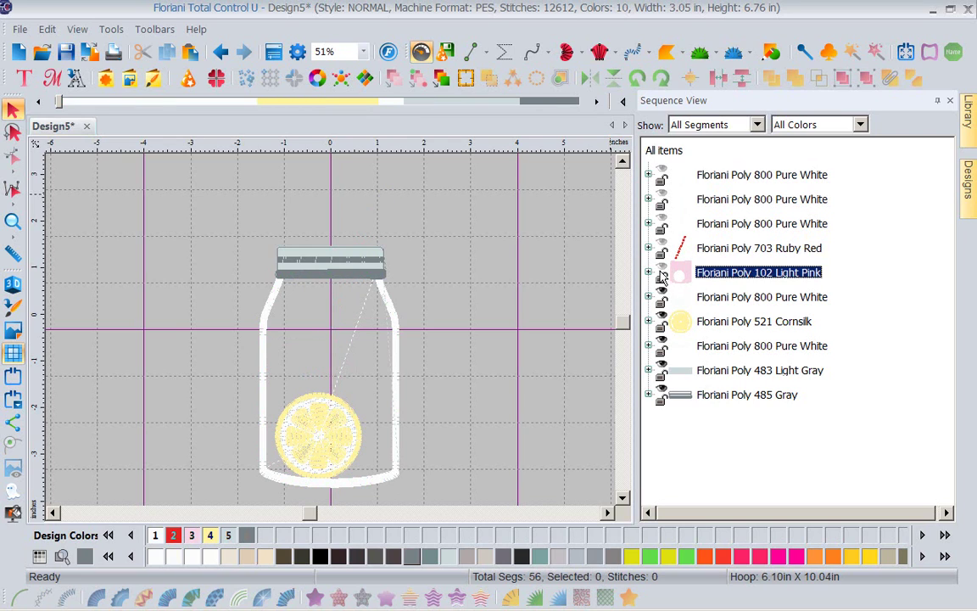
Step: Toggle the Pure White layer above Cornsilk off and back on, and hide the last Pure White, Light Gray and Gray layers
{"action": "left_click", "coordinate": [663, 297]}
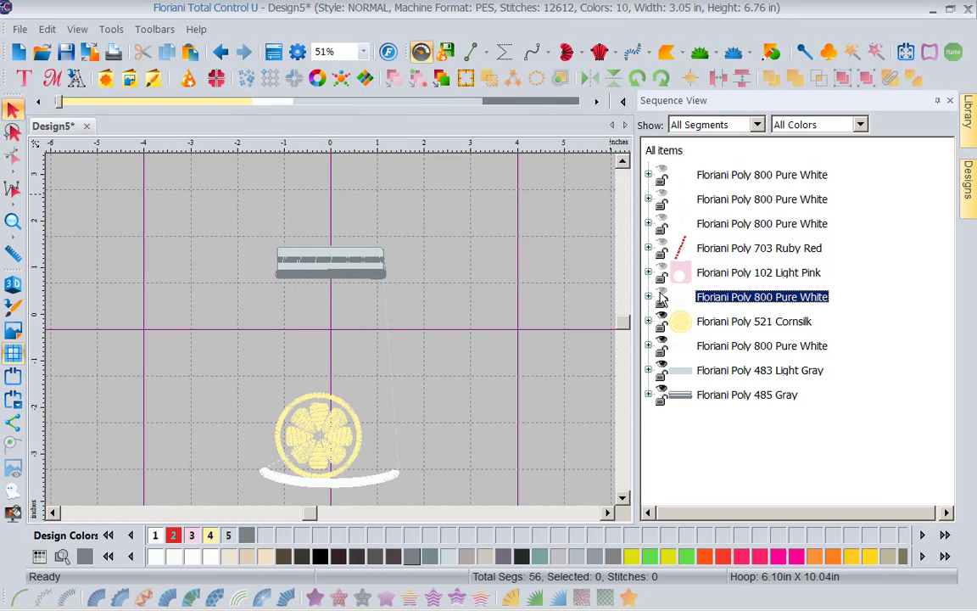
{"action": "left_click", "coordinate": [663, 297]}
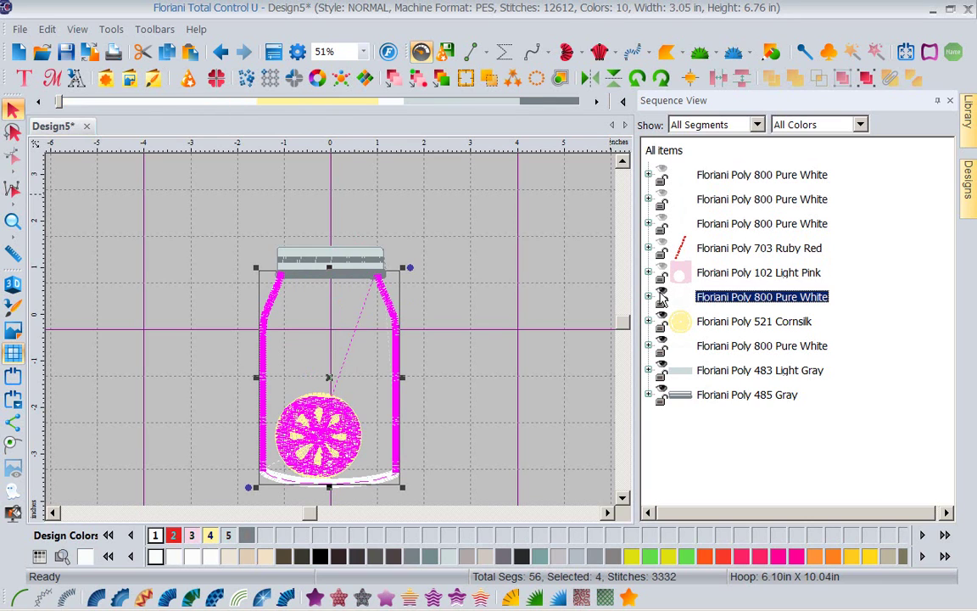
{"action": "left_click", "coordinate": [663, 343]}
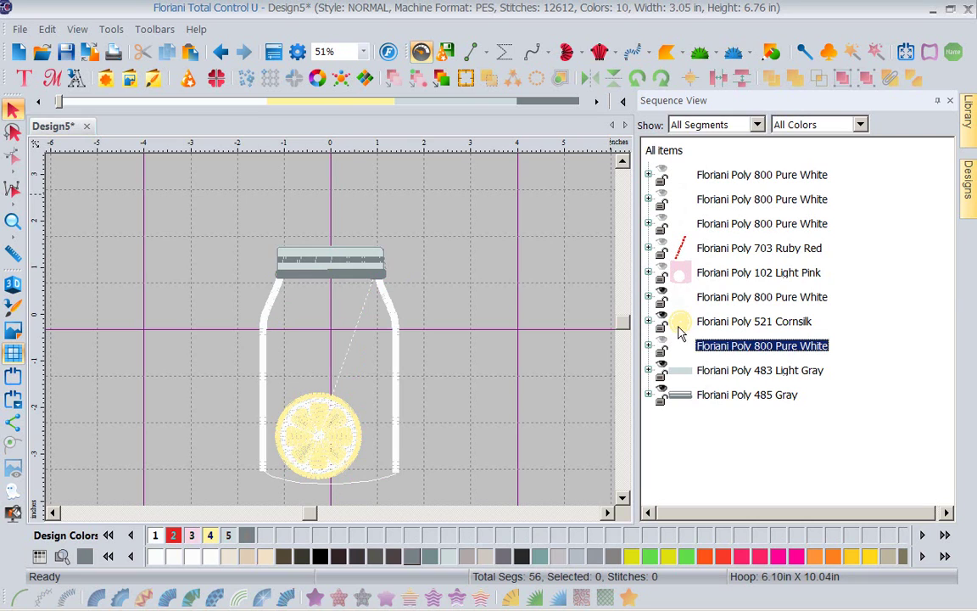
{"action": "left_click", "coordinate": [663, 372]}
{"action": "left_click", "coordinate": [662, 396]}
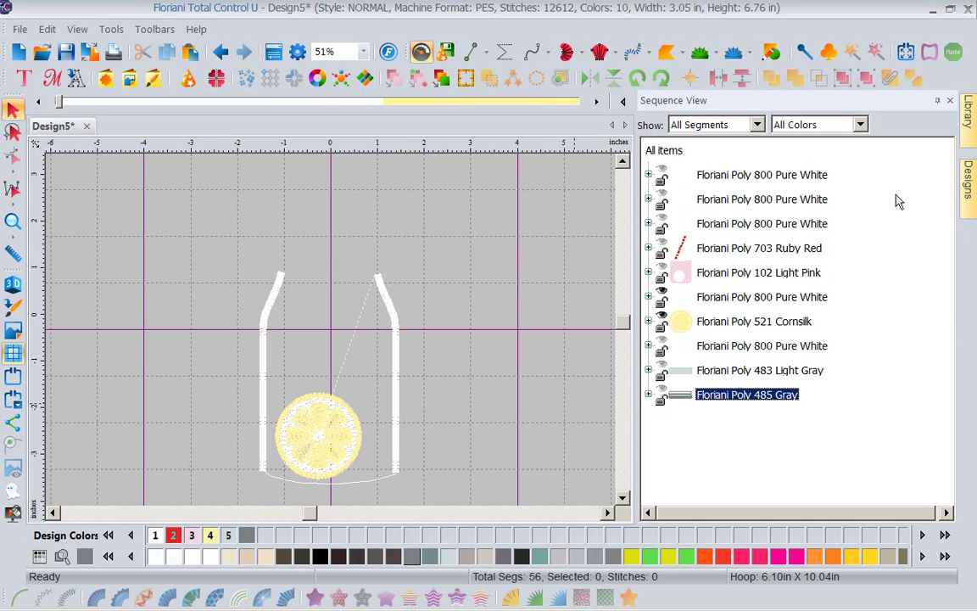
Step: Delete the two Steil segments and the Run segment from the visible Pure White layer, keeping only its Fill
{"action": "left_click", "coordinate": [648, 297]}
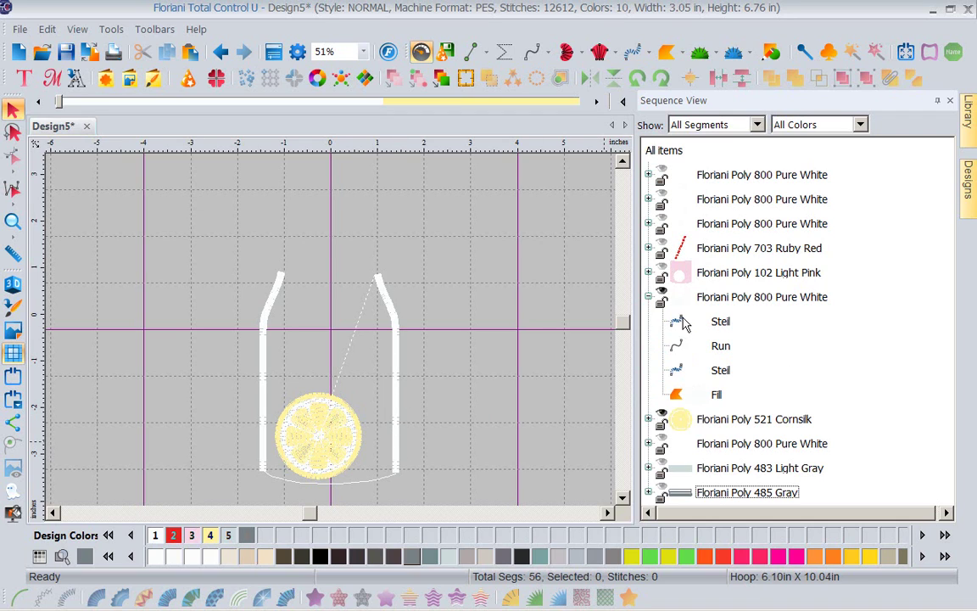
{"action": "left_click", "coordinate": [721, 322]}
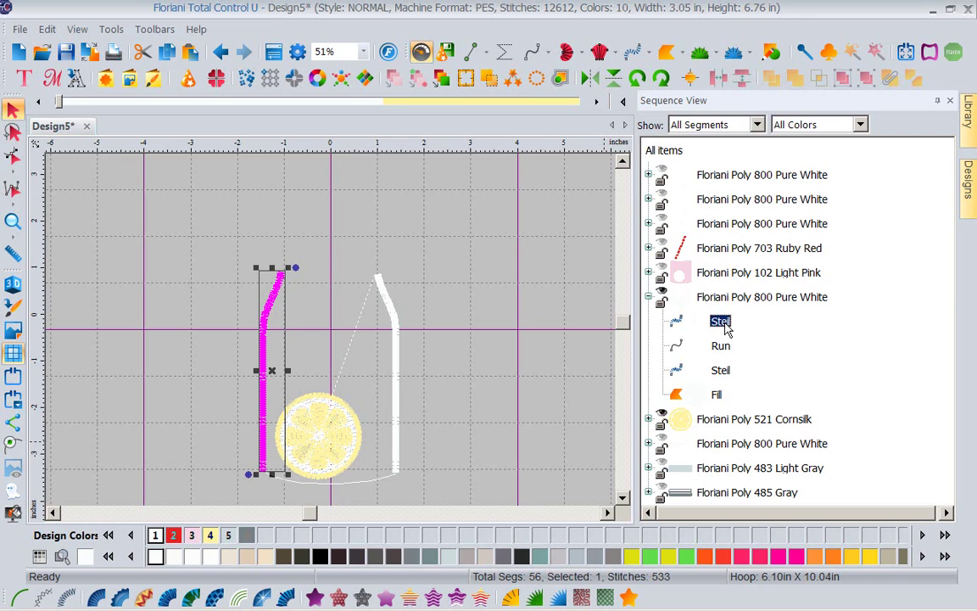
{"action": "key", "text": "Delete"}
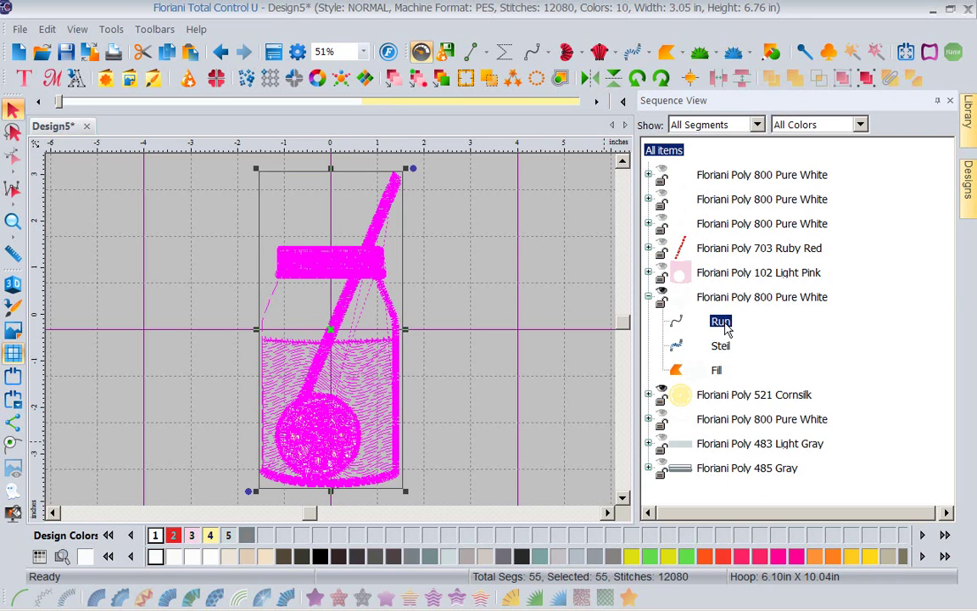
{"action": "left_click", "coordinate": [560, 297]}
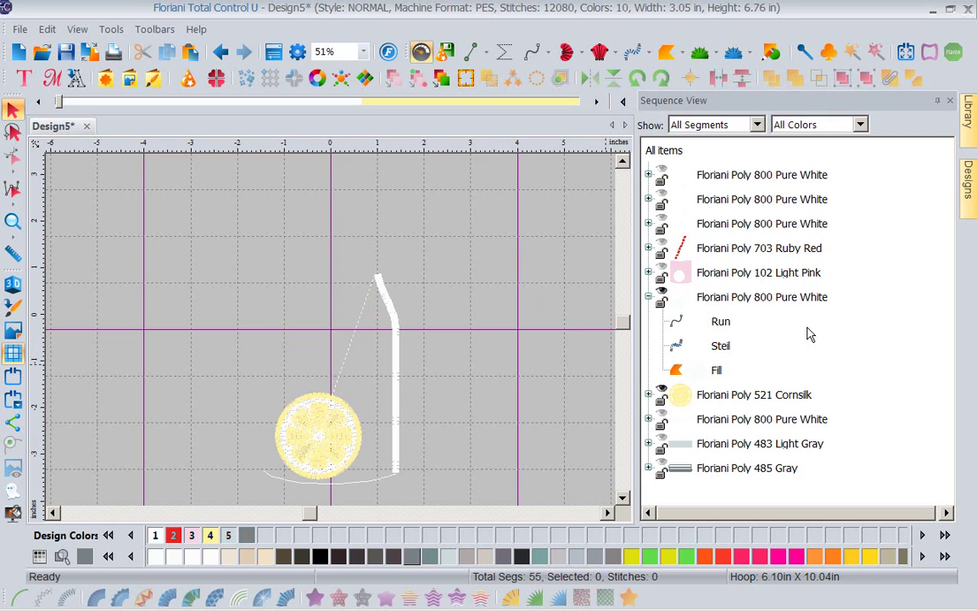
{"action": "left_click", "coordinate": [721, 346]}
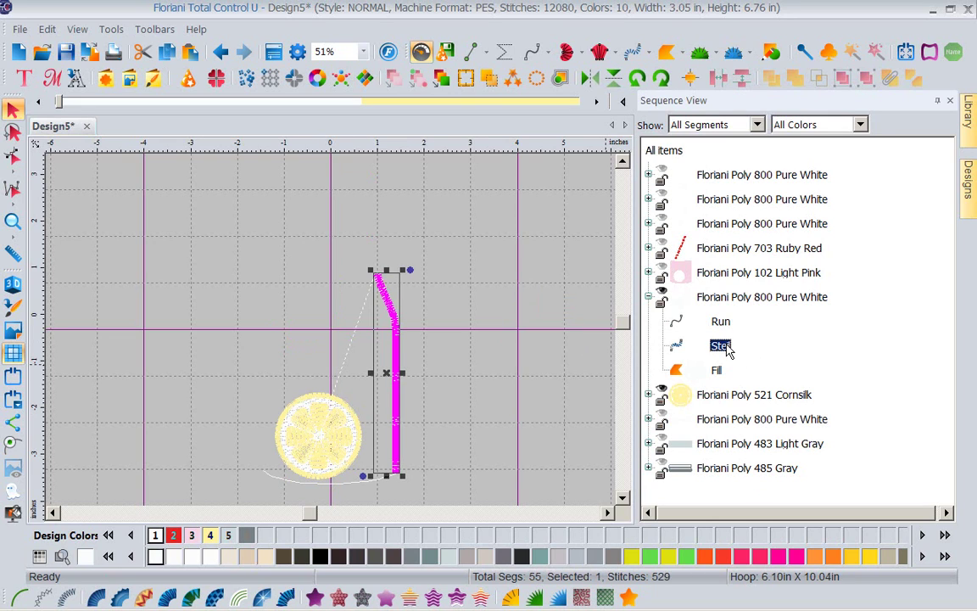
{"action": "key", "text": "Delete"}
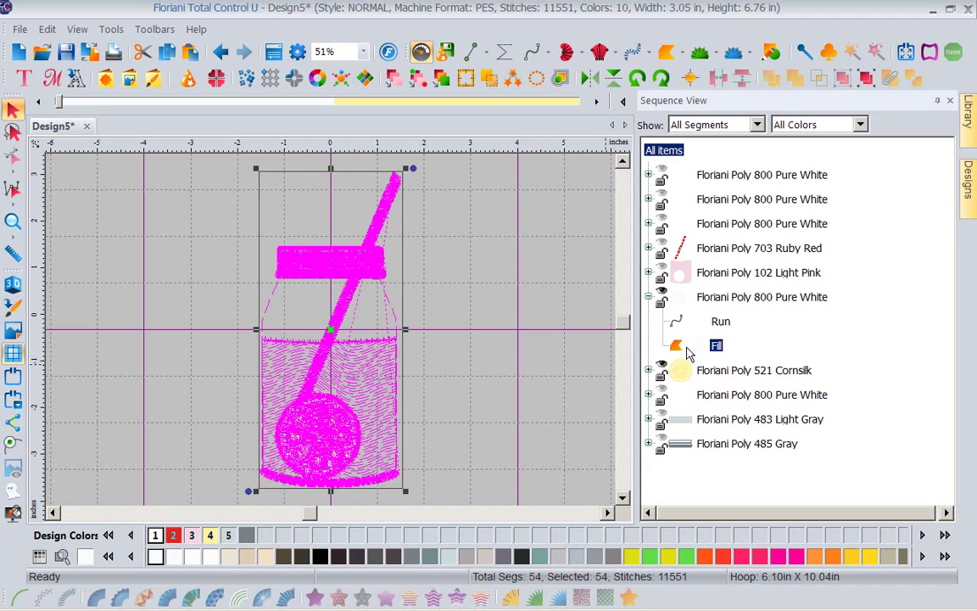
{"action": "left_click", "coordinate": [585, 331]}
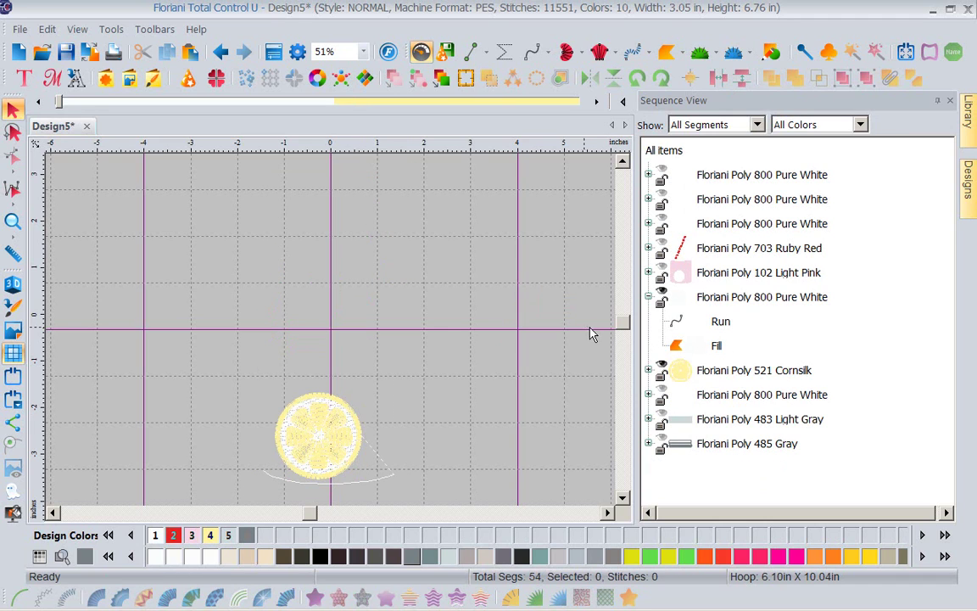
{"action": "left_click", "coordinate": [678, 326]}
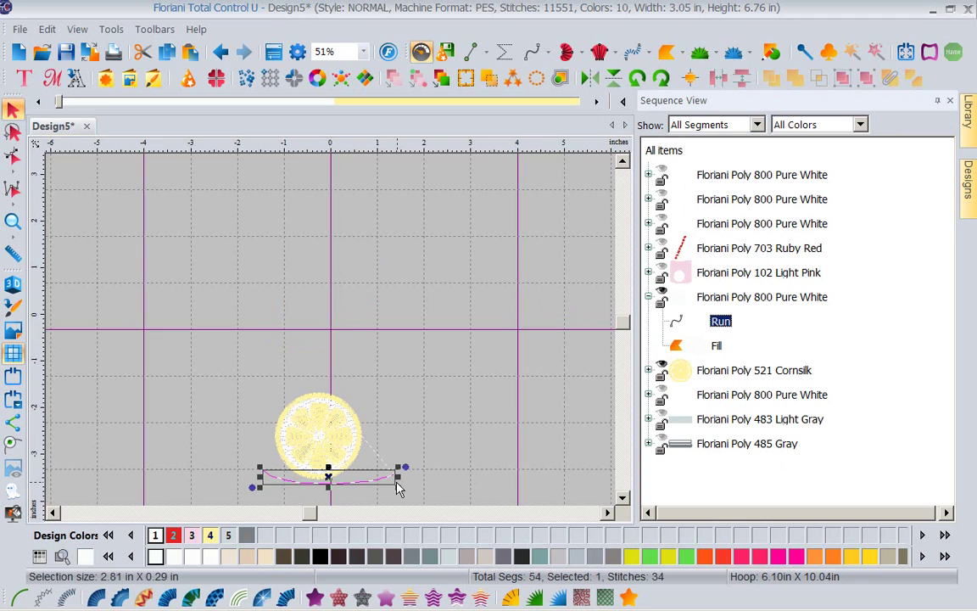
{"action": "key", "text": "Delete"}
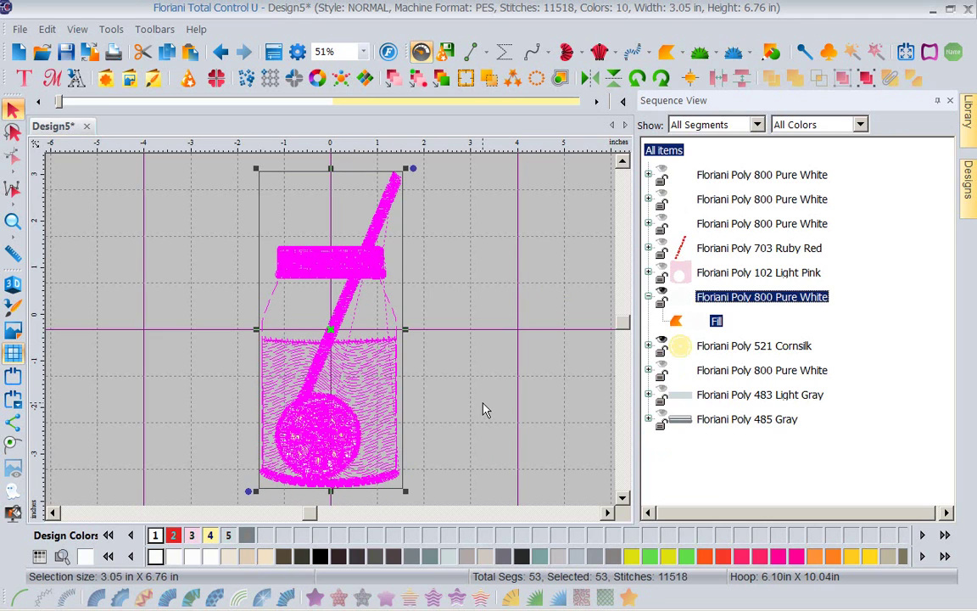
{"action": "left_click", "coordinate": [507, 319]}
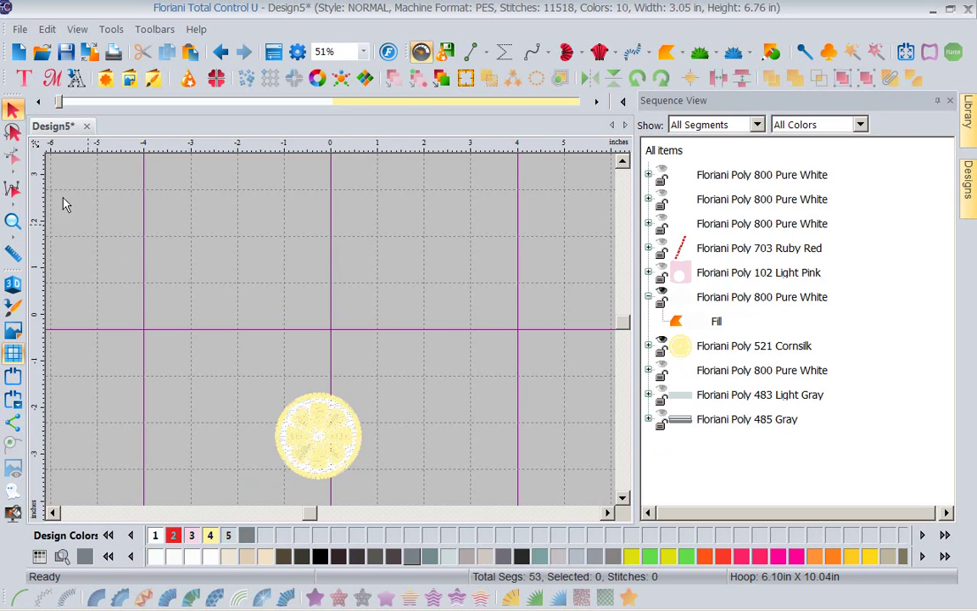
Step: Select the whole lemon slice with a freehand Lasso around it and copy it
{"action": "left_click", "coordinate": [14, 132]}
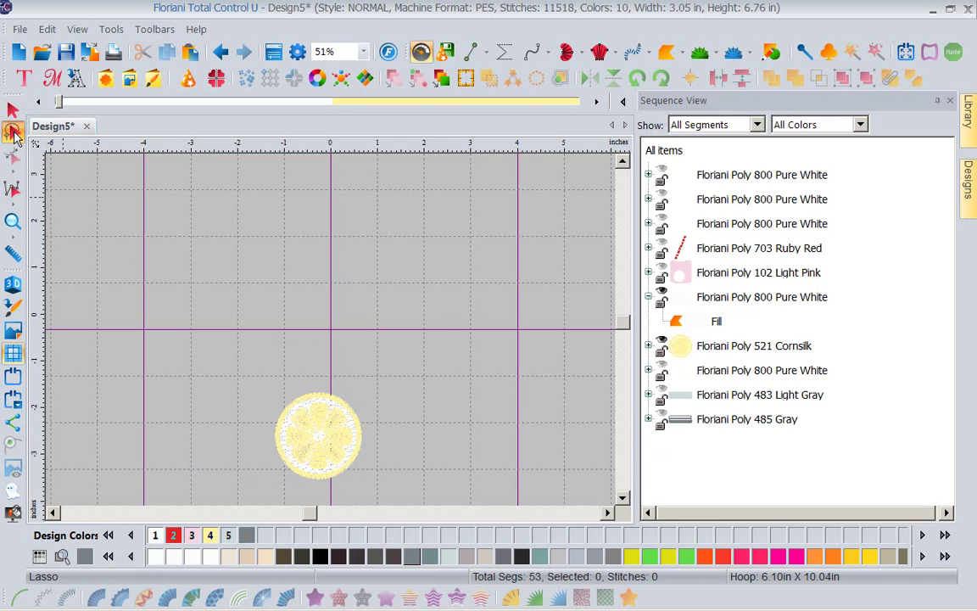
{"action": "mouse_move", "coordinate": [276, 363]}
{"action": "left_mouse_down"}
{"action": "mouse_move", "coordinate": [248, 426]}
{"action": "mouse_move", "coordinate": [253, 459]}
{"action": "mouse_move", "coordinate": [297, 493]}
{"action": "mouse_move", "coordinate": [343, 493]}
{"action": "mouse_move", "coordinate": [396, 432]}
{"action": "mouse_move", "coordinate": [384, 391]}
{"action": "mouse_move", "coordinate": [329, 367]}
{"action": "mouse_move", "coordinate": [273, 363]}
{"action": "left_mouse_up"}
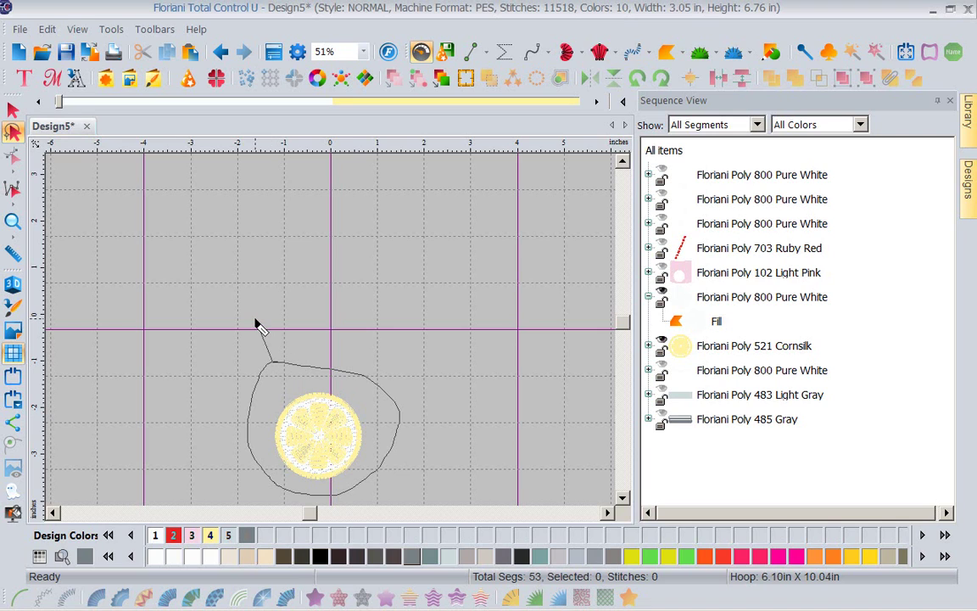
{"action": "left_click", "coordinate": [273, 363]}
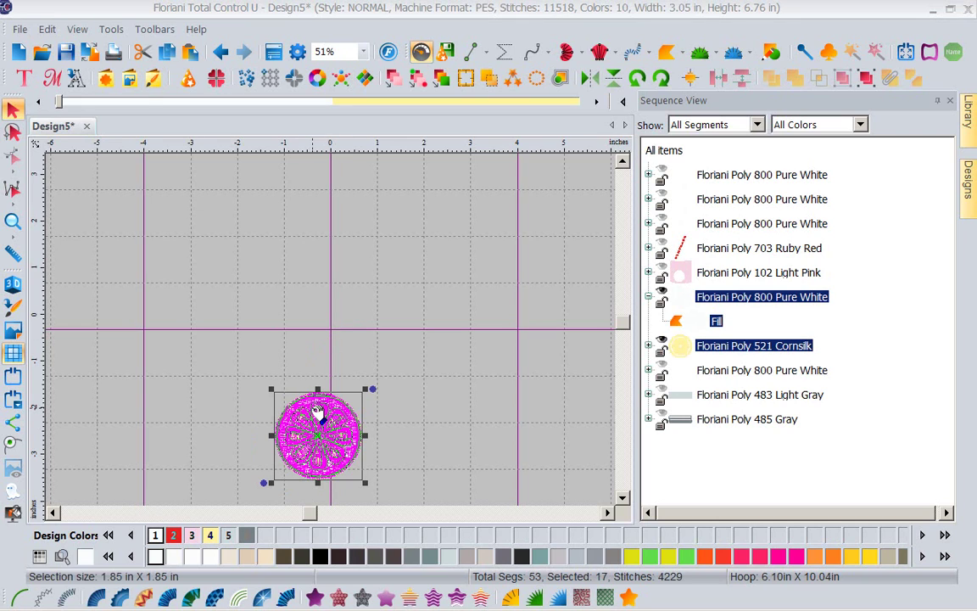
{"action": "left_click", "coordinate": [47, 29]}
{"action": "left_click", "coordinate": [65, 106]}
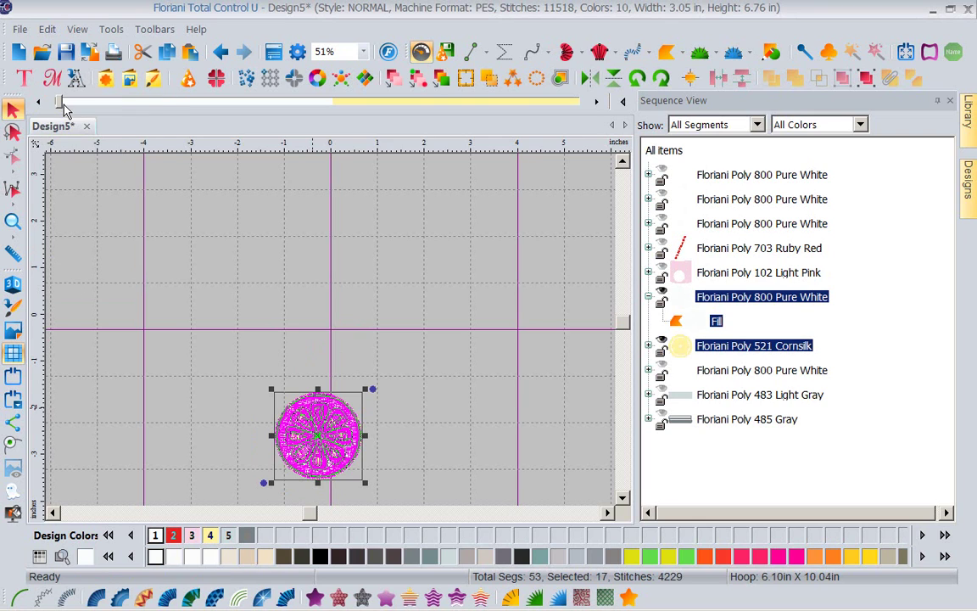
Step: Create a new blank design and paste the copied lemon slice into it
{"action": "left_click", "coordinate": [18, 52]}
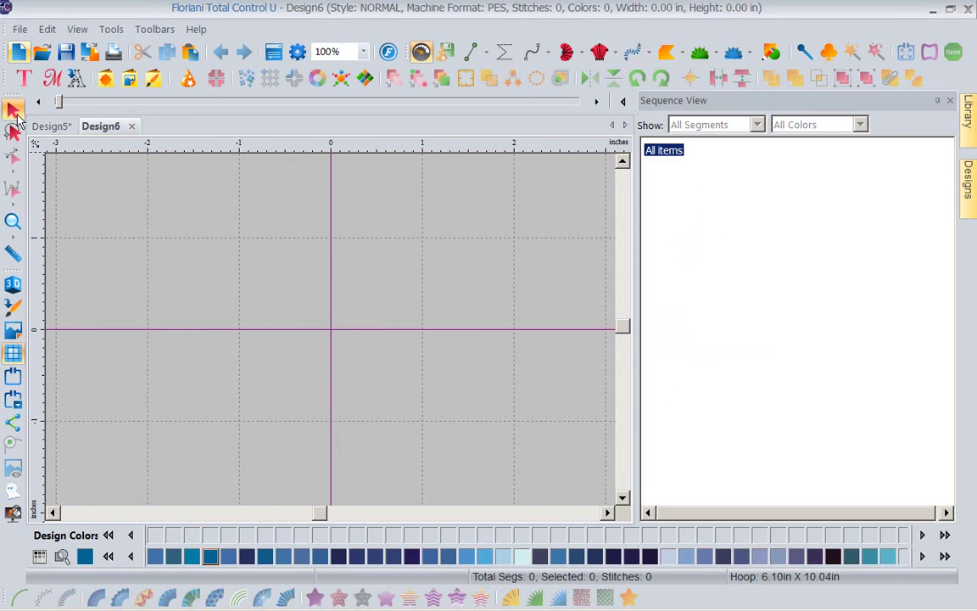
{"action": "left_click", "coordinate": [14, 112]}
{"action": "right_click", "coordinate": [223, 269]}
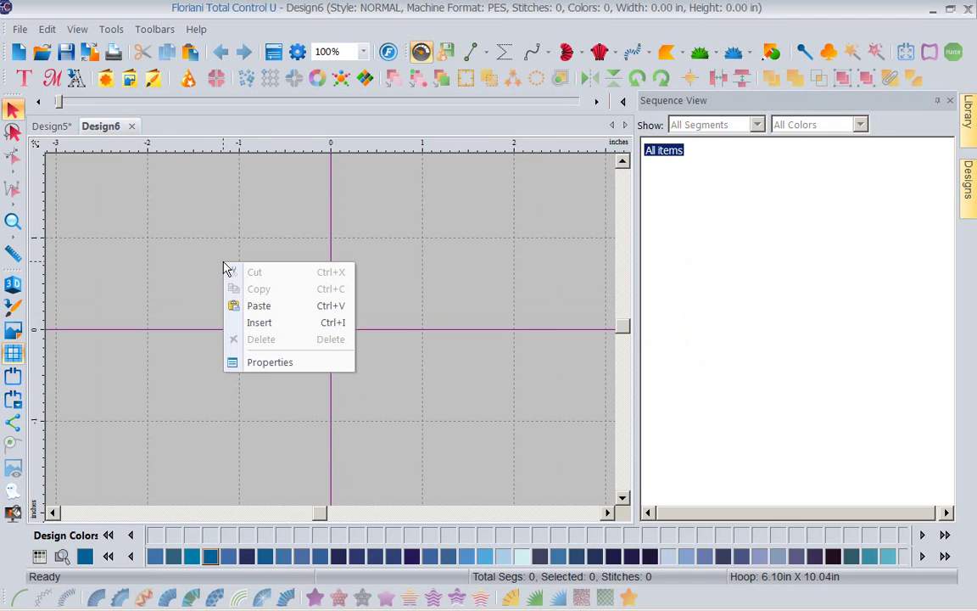
{"action": "left_click", "coordinate": [259, 306]}
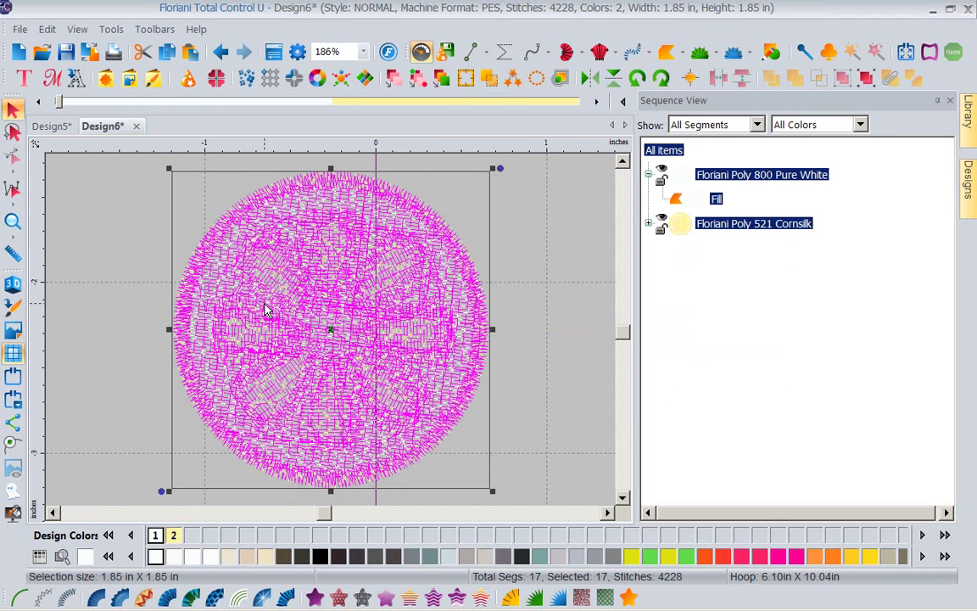
Step: Deselect the pasted lemon slice, return to Design5 and undo the deletion of the two Steil segments and the Run segment
{"action": "left_click", "coordinate": [515, 268]}
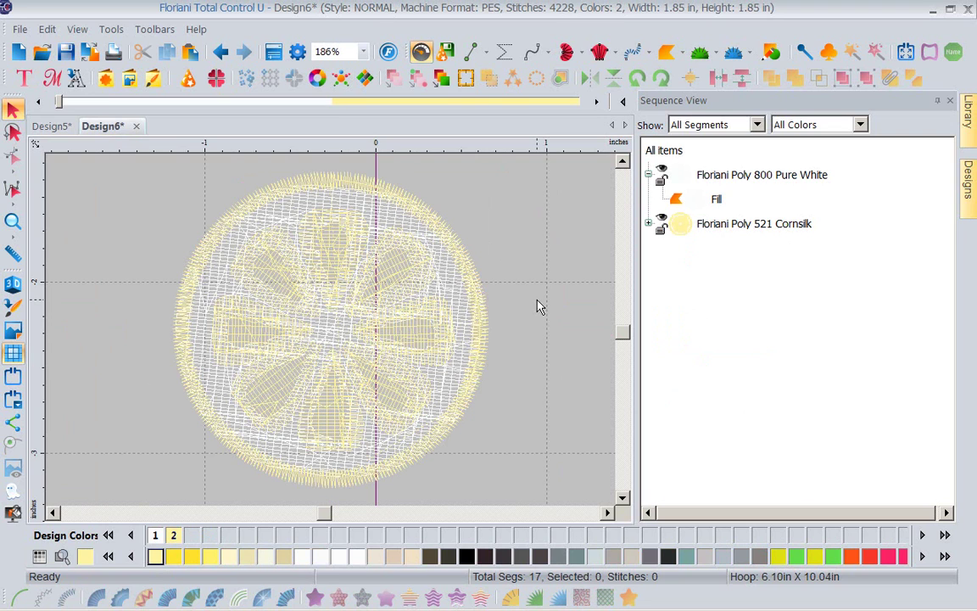
{"action": "left_click", "coordinate": [68, 123]}
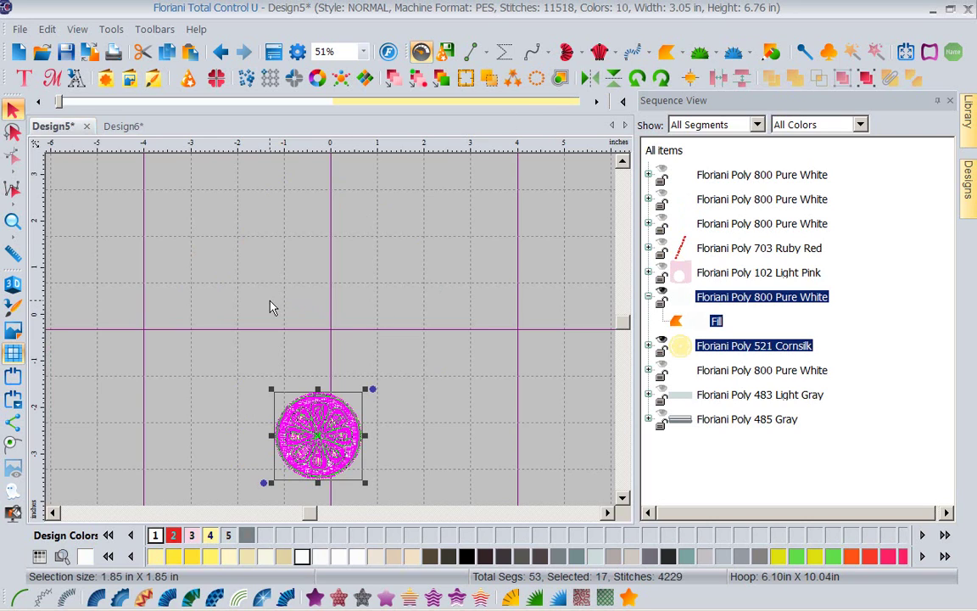
{"action": "left_click", "coordinate": [219, 53]}
{"action": "left_click", "coordinate": [219, 53]}
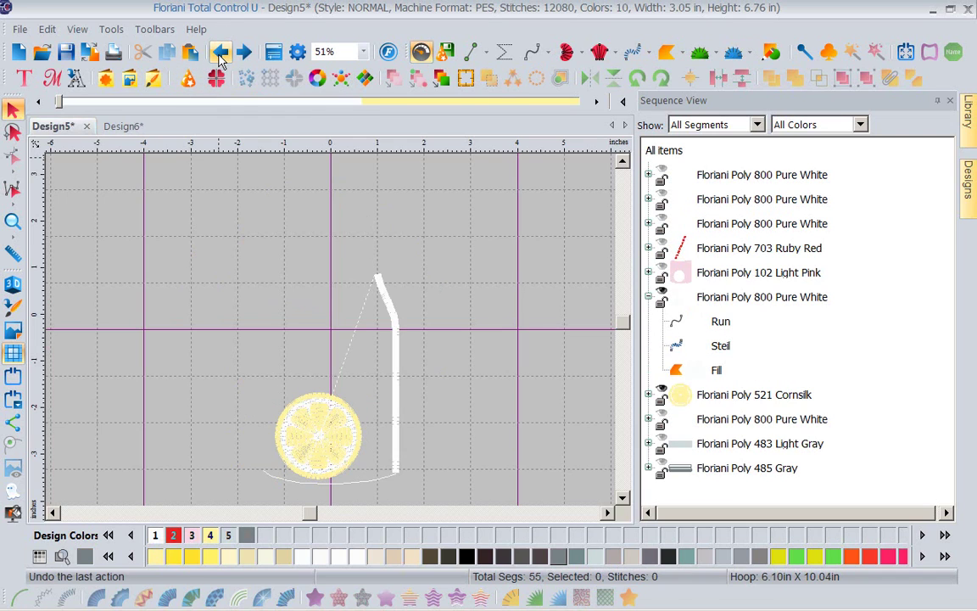
{"action": "left_click", "coordinate": [219, 52]}
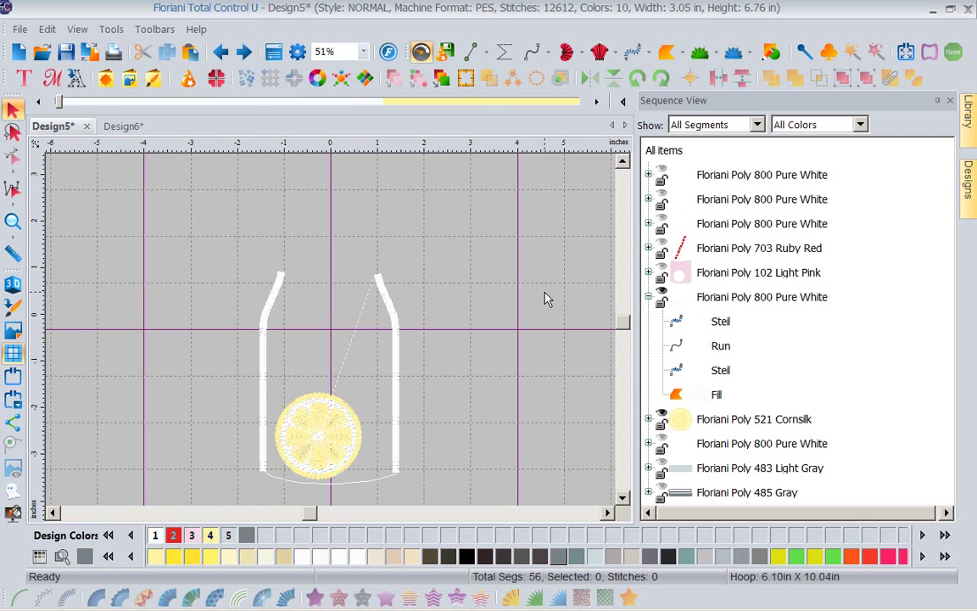
Step: Make all layers of the jar design visible again and compare it with the lemon slice in Design6
{"action": "right_click", "coordinate": [745, 170]}
{"action": "left_click", "coordinate": [759, 174]}
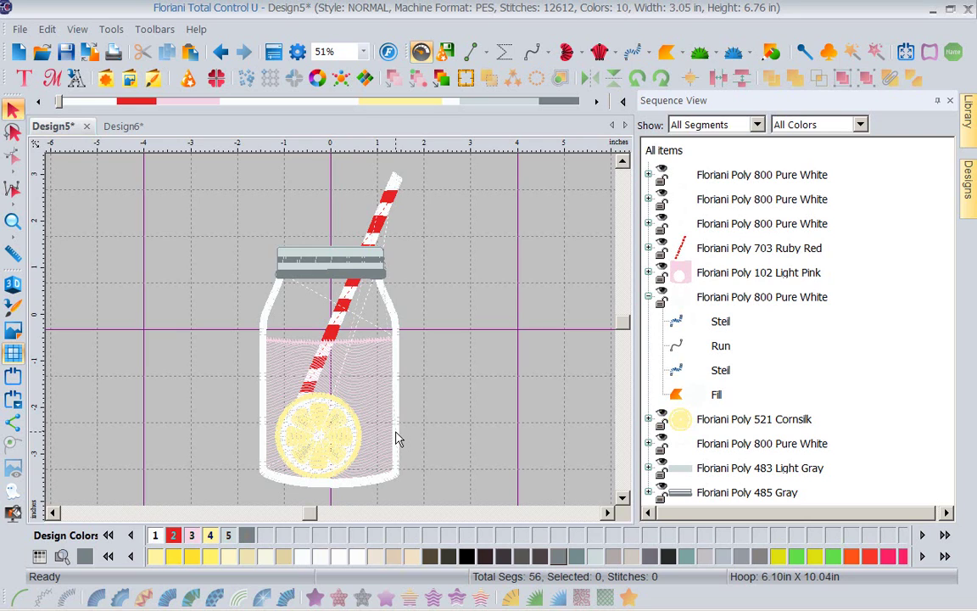
{"action": "left_click", "coordinate": [118, 127]}
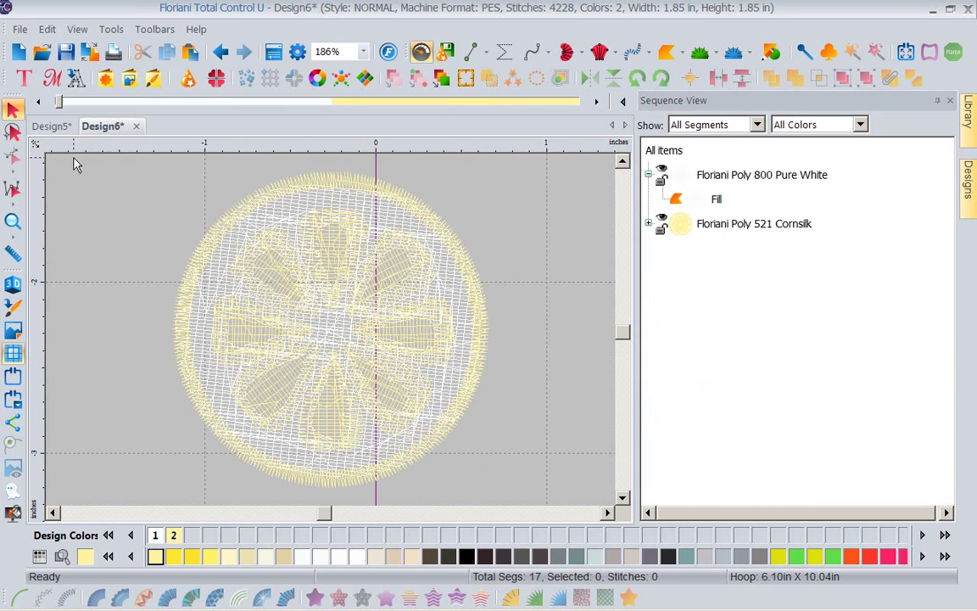
{"action": "left_click", "coordinate": [50, 126]}
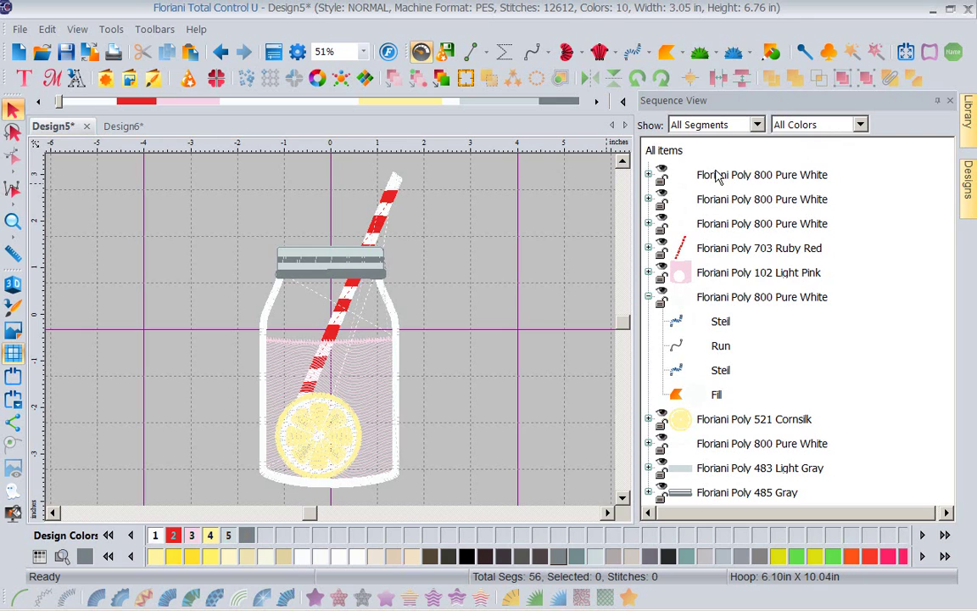
Step: Hide the first two Pure White layers at the start of the jar design's sequence
{"action": "left_click", "coordinate": [662, 170]}
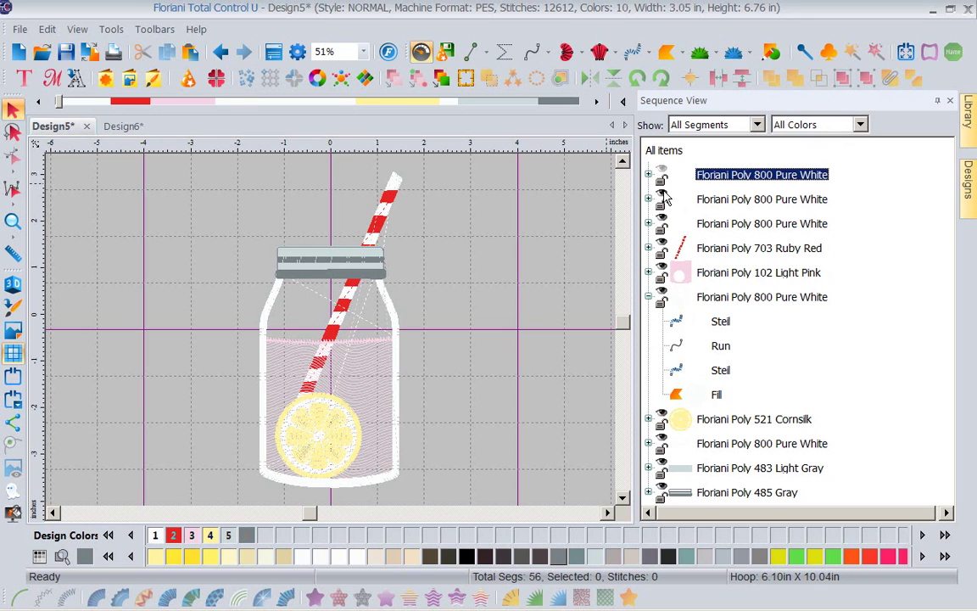
{"action": "left_click", "coordinate": [661, 195]}
{"action": "left_click", "coordinate": [664, 219]}
{"action": "left_click", "coordinate": [663, 246]}
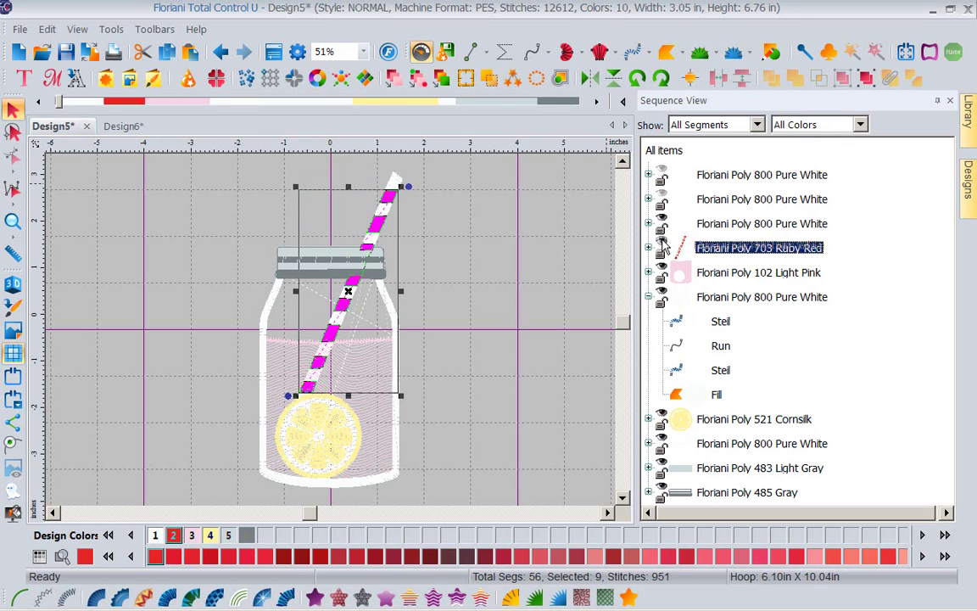
Step: Move the Light Pink layer below the first Steil segment and hide it along with the last Pure White, Light Gray and Gray layers
{"action": "left_click_drag", "start_coordinate": [666, 274], "coordinate": [725, 323]}
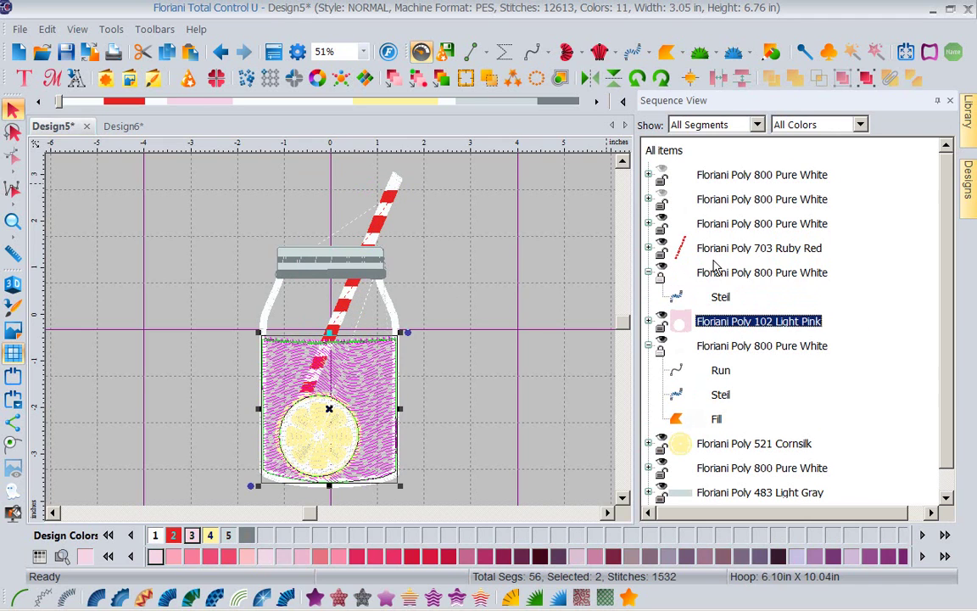
{"action": "left_click", "coordinate": [598, 287]}
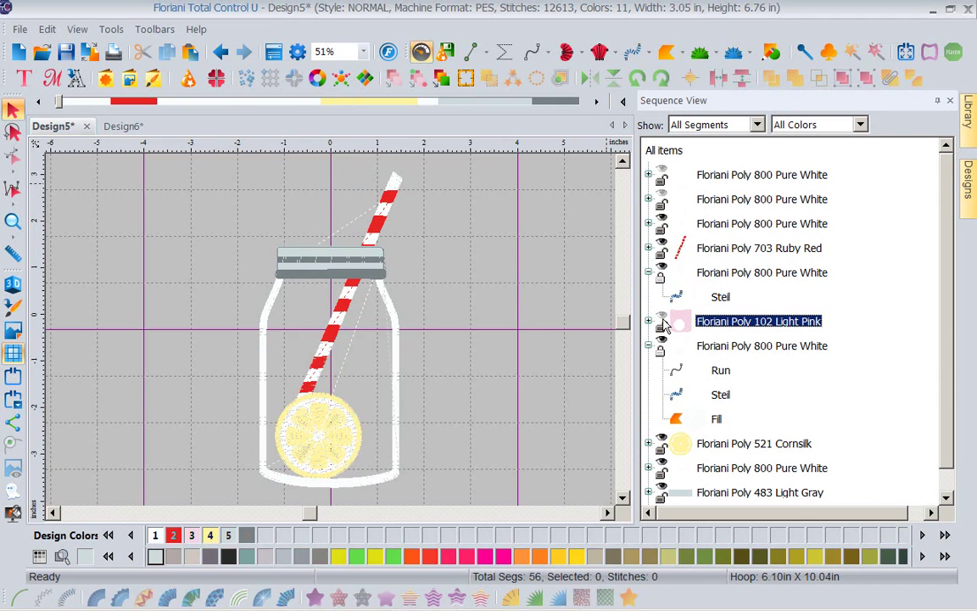
{"action": "left_click", "coordinate": [660, 463]}
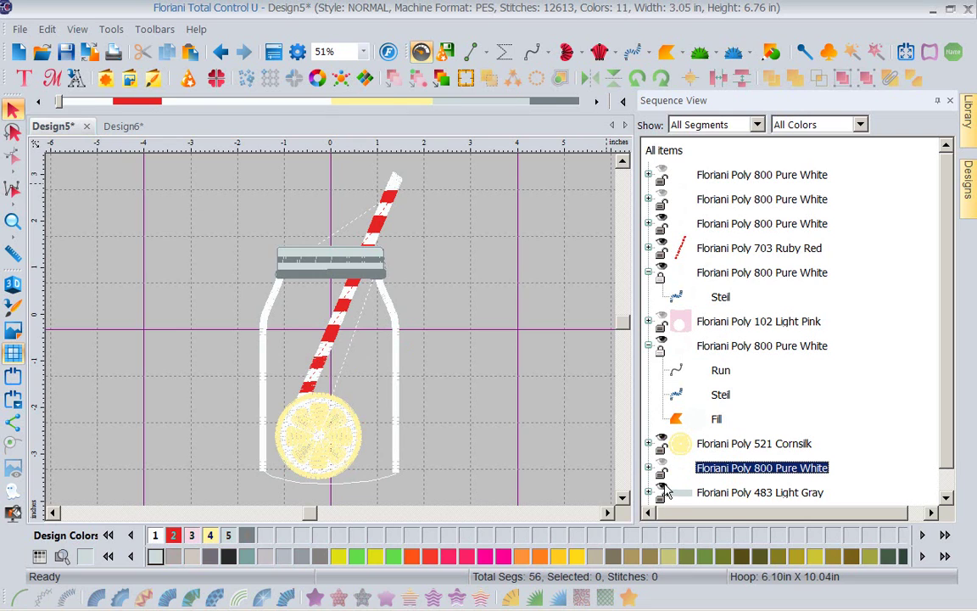
{"action": "left_click", "coordinate": [667, 490]}
{"action": "scroll", "coordinate": [882, 398], "scroll_direction": "down", "scroll_amount": 1}
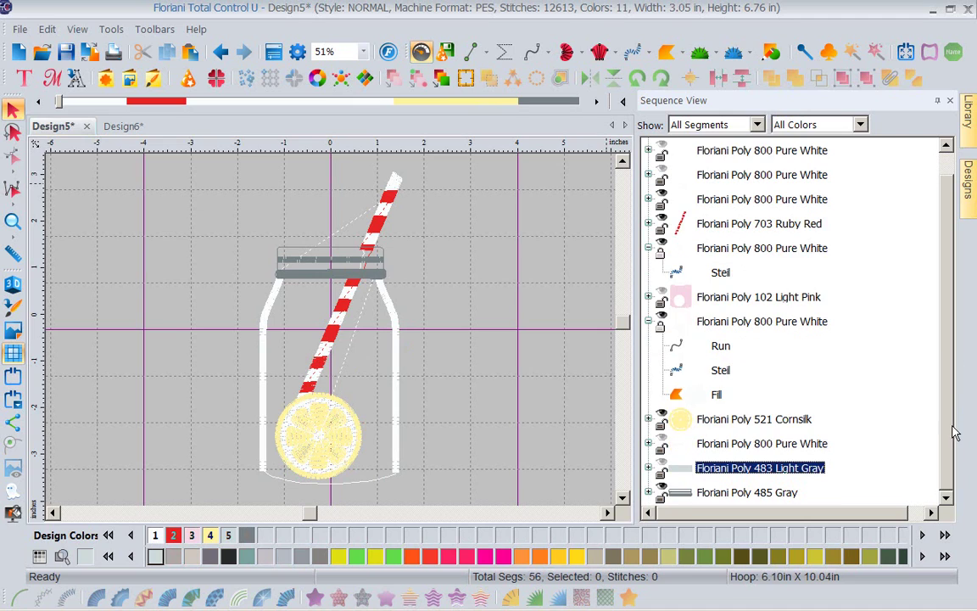
{"action": "left_click", "coordinate": [666, 493]}
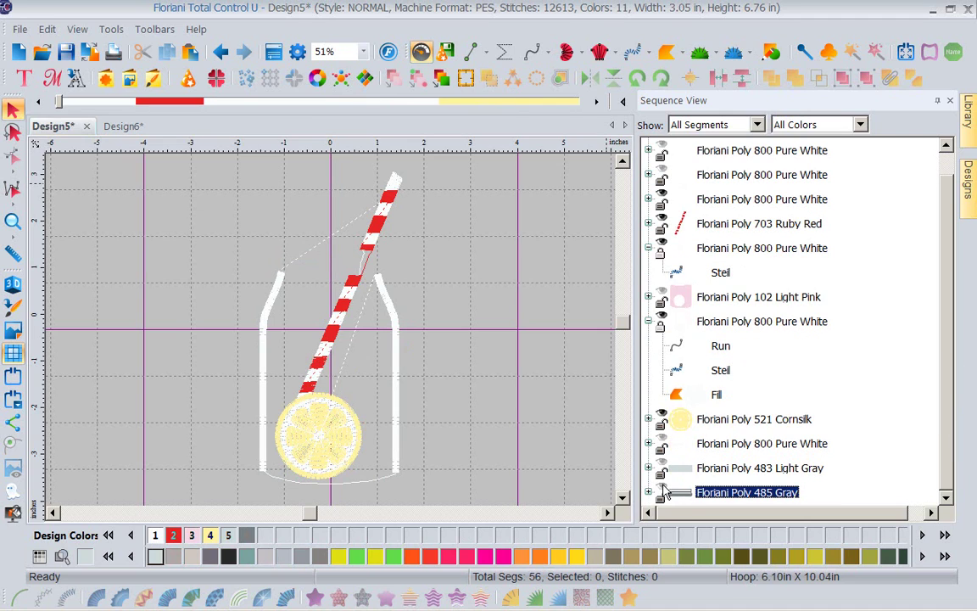
Step: Toggle the Pure White layer with the single Steil off and back on, and hide the Ruby Red layer and the Pure White above it
{"action": "left_click", "coordinate": [666, 221]}
{"action": "left_click", "coordinate": [665, 246]}
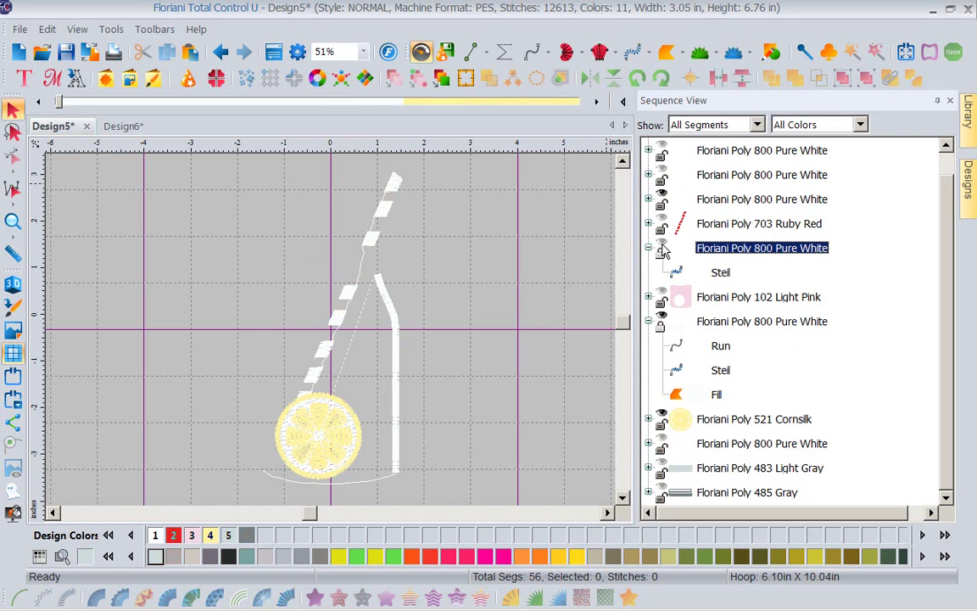
{"action": "left_click", "coordinate": [664, 246]}
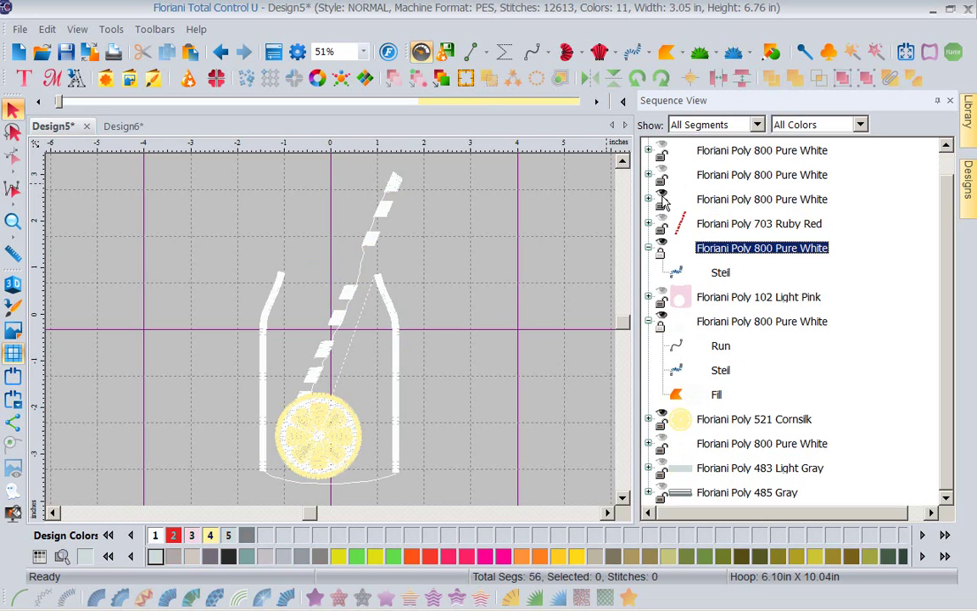
{"action": "left_click", "coordinate": [662, 204]}
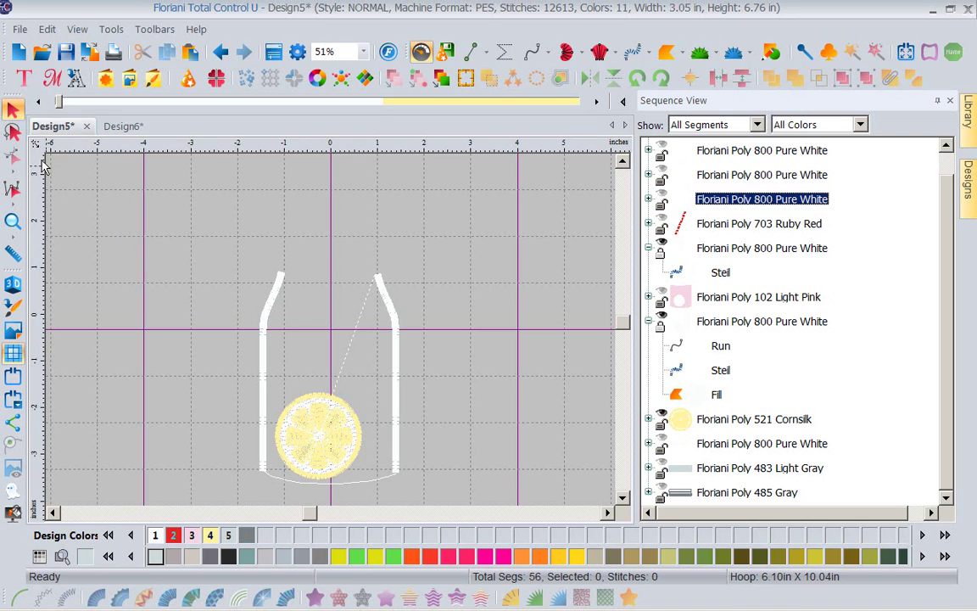
{"action": "left_click", "coordinate": [13, 132]}
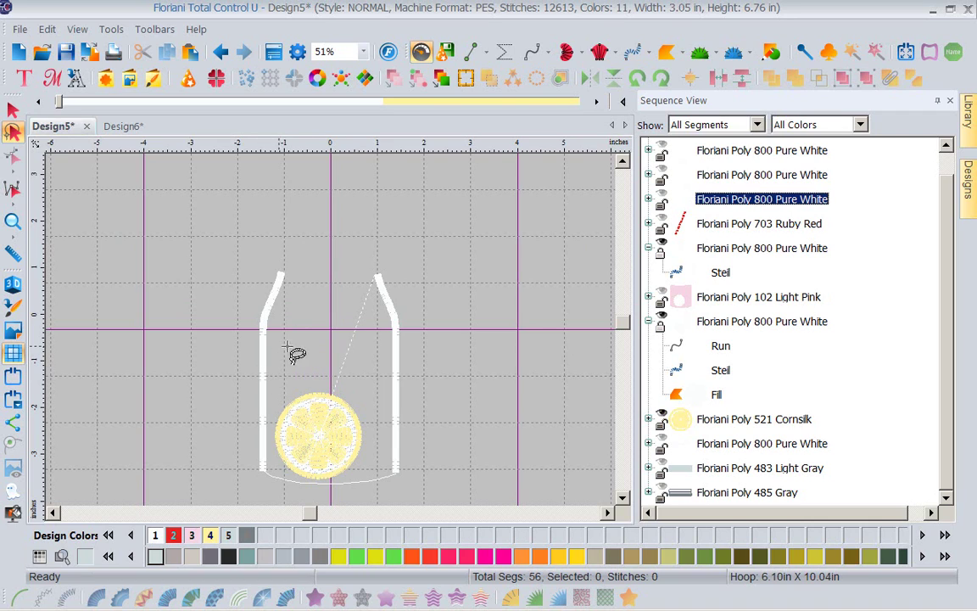
{"action": "mouse_move", "coordinate": [307, 349]}
{"action": "left_mouse_down"}
{"action": "mouse_move", "coordinate": [269, 412]}
{"action": "mouse_move", "coordinate": [271, 461]}
{"action": "mouse_move", "coordinate": [332, 484]}
{"action": "mouse_move", "coordinate": [362, 470]}
{"action": "mouse_move", "coordinate": [373, 439]}
{"action": "mouse_move", "coordinate": [369, 397]}
{"action": "mouse_move", "coordinate": [307, 353]}
{"action": "left_mouse_up"}
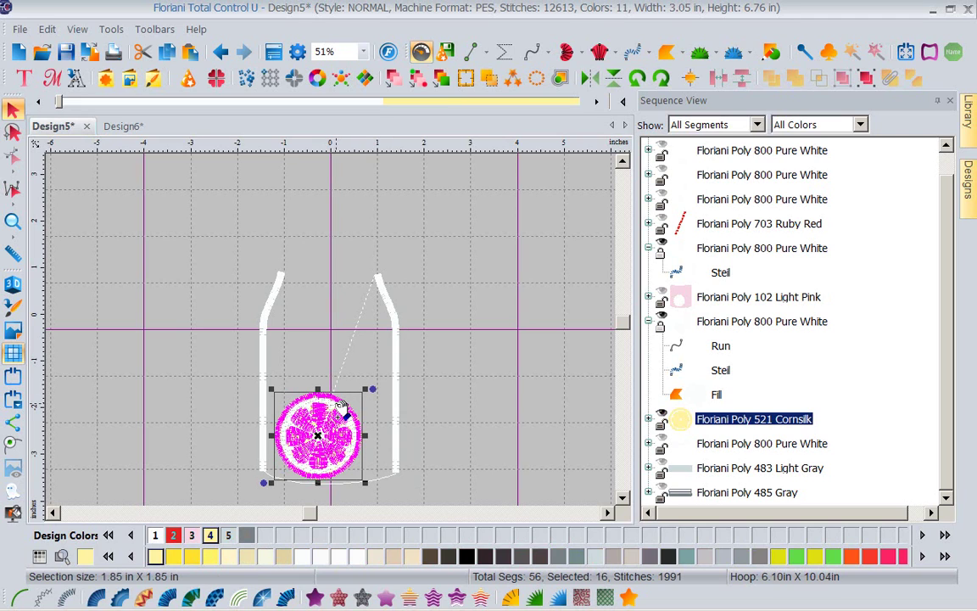
{"action": "left_click", "coordinate": [423, 332]}
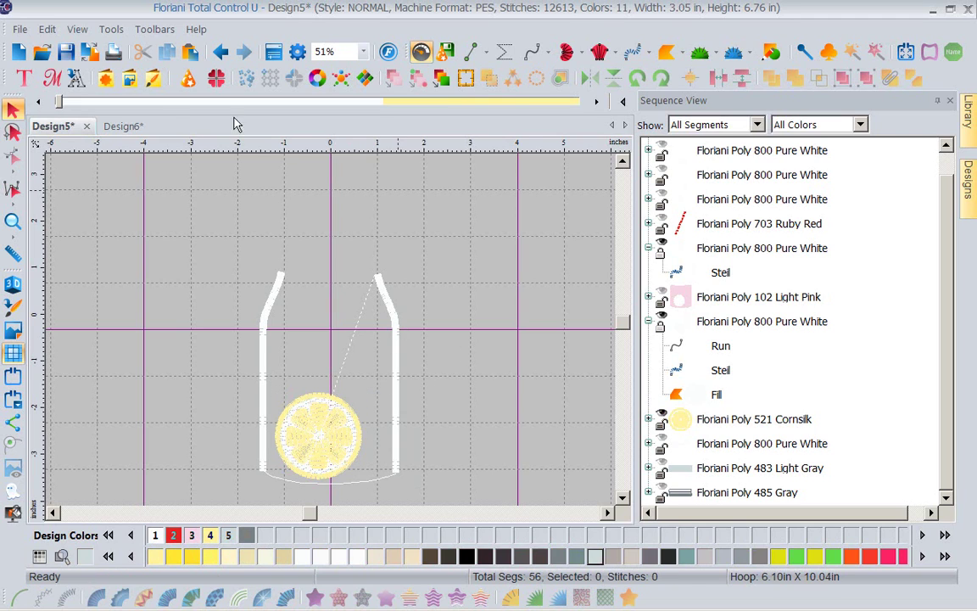
Step: Select the lemon slice with a point-by-point Lasso outline drawn between the slice and the two sides of the jar
{"action": "left_click", "coordinate": [13, 131]}
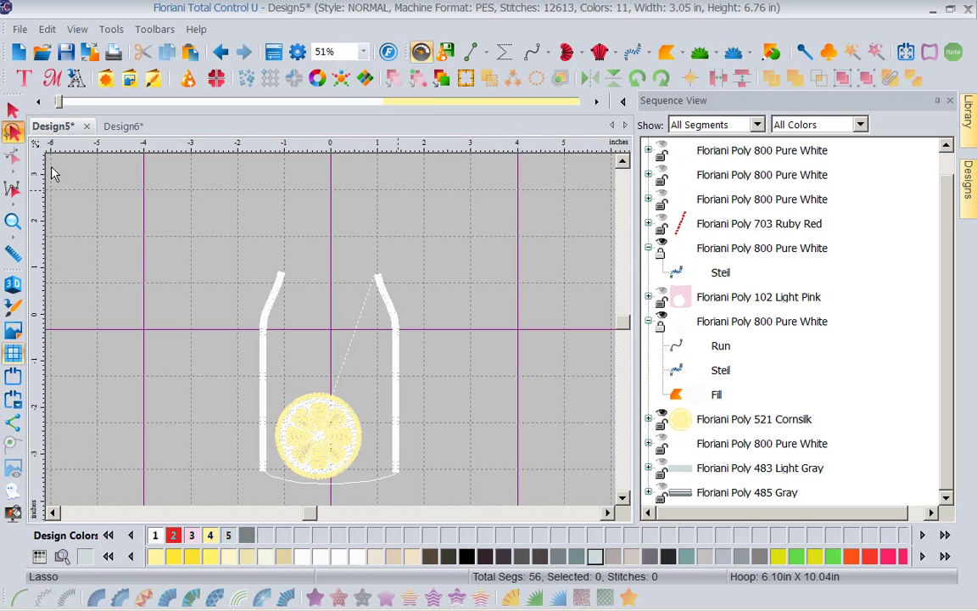
{"action": "left_click", "coordinate": [317, 359]}
{"action": "left_click", "coordinate": [274, 360]}
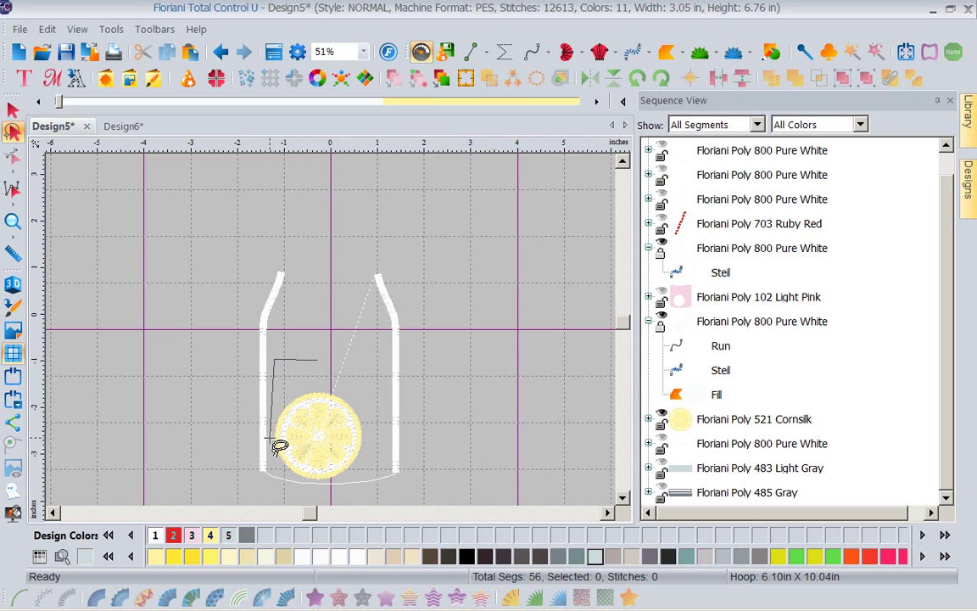
{"action": "left_click", "coordinate": [269, 467]}
{"action": "left_click", "coordinate": [276, 475]}
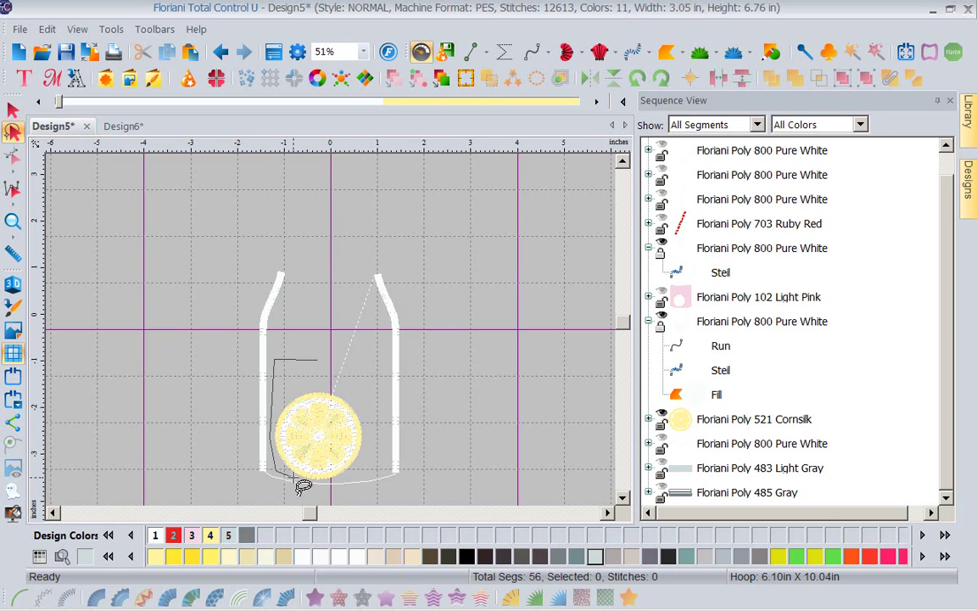
{"action": "left_click", "coordinate": [367, 476]}
{"action": "left_click", "coordinate": [358, 375]}
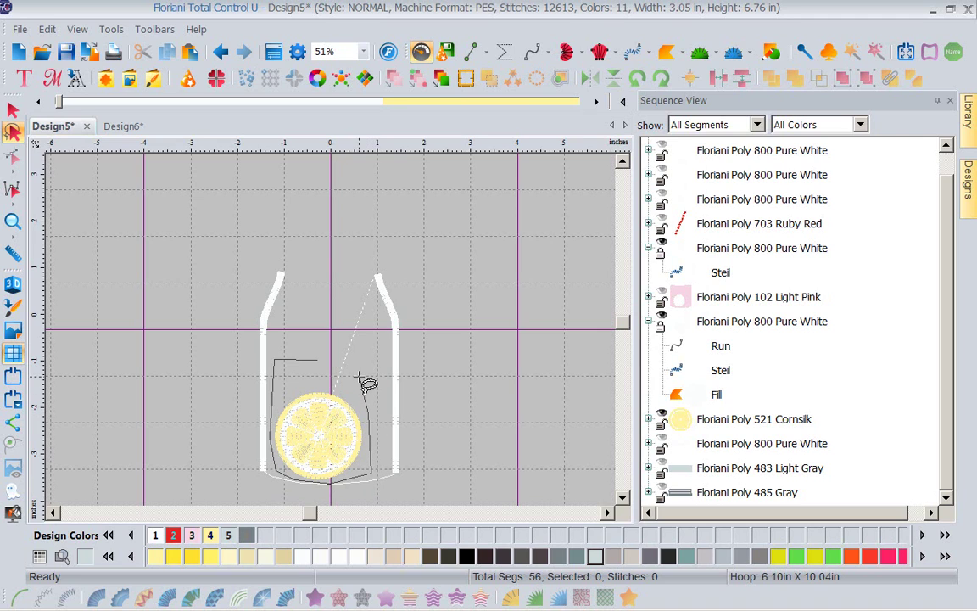
{"action": "double_click", "coordinate": [312, 358]}
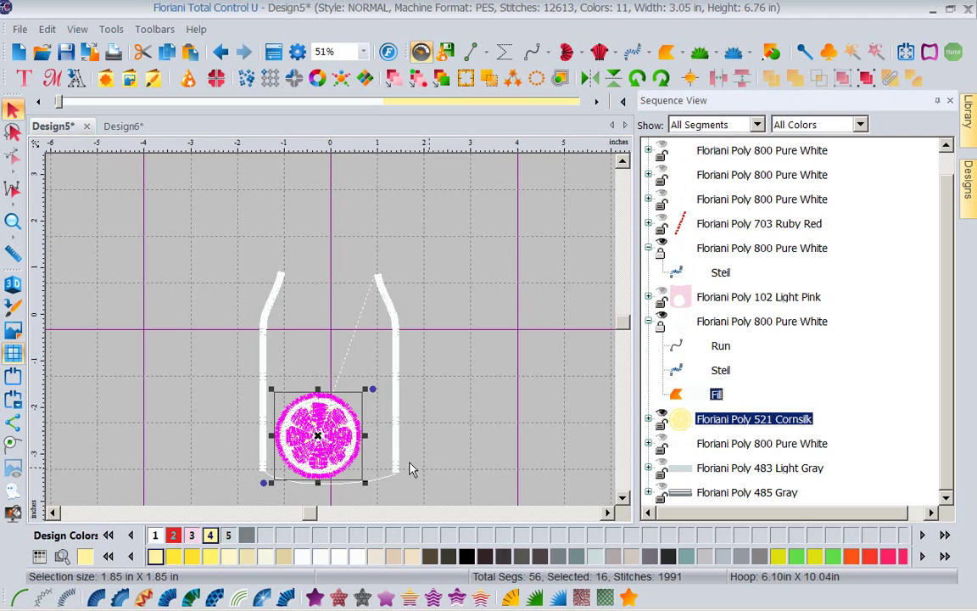
Step: Copy the selected lemon slice and paste it into a new blank design
{"action": "right_click", "coordinate": [320, 427]}
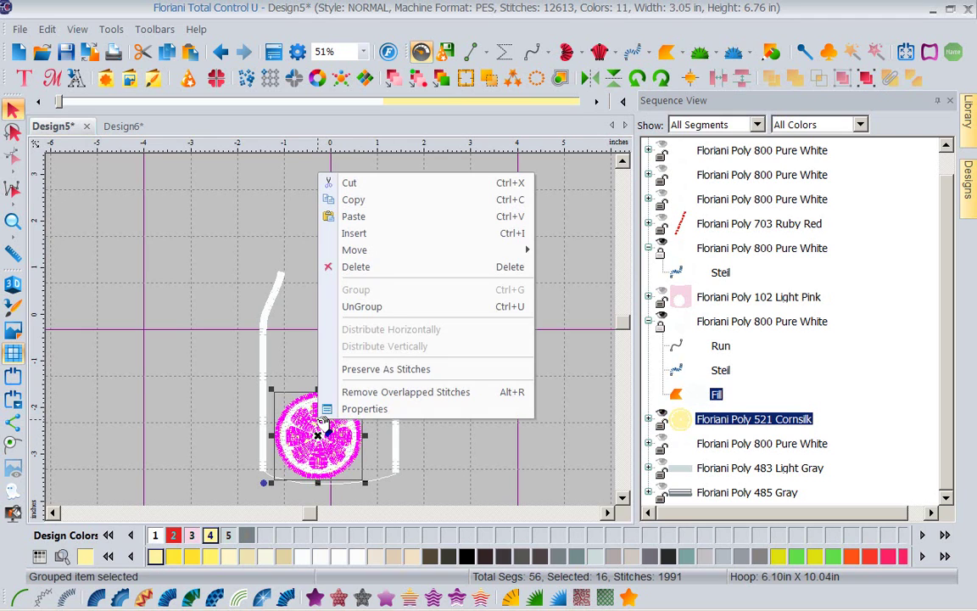
{"action": "left_click", "coordinate": [366, 201]}
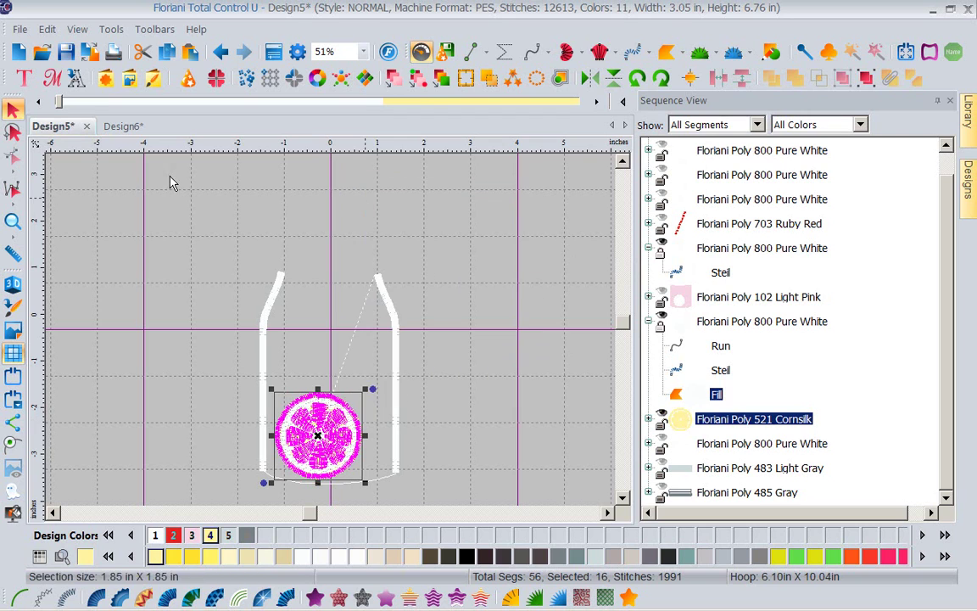
{"action": "left_click", "coordinate": [20, 53]}
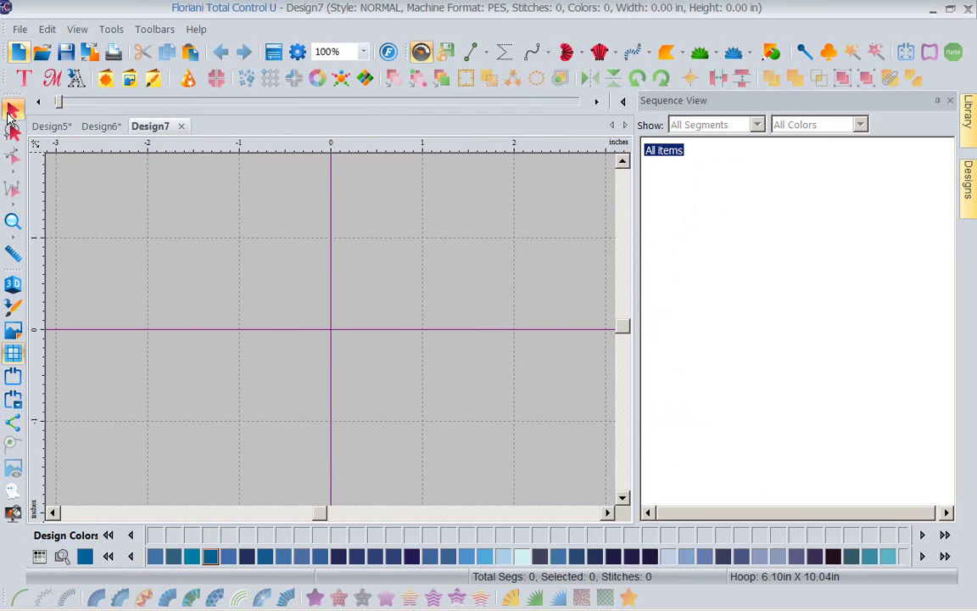
{"action": "right_click", "coordinate": [292, 242]}
{"action": "left_click", "coordinate": [326, 282]}
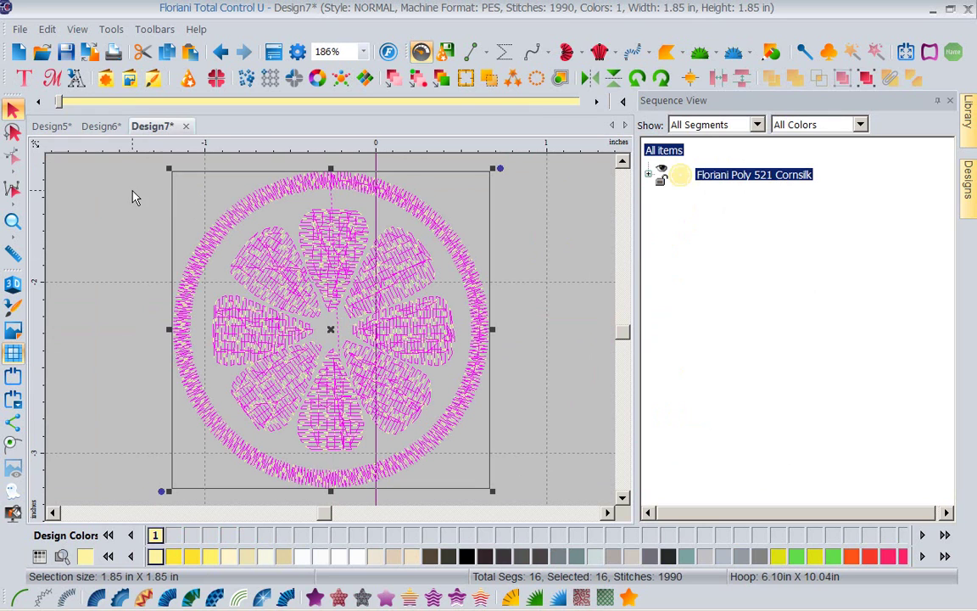
Step: Compare the pasted slice with Design6, then check the locked Pure White layer below Light Pink and its Run segment in Design5
{"action": "left_click", "coordinate": [102, 127]}
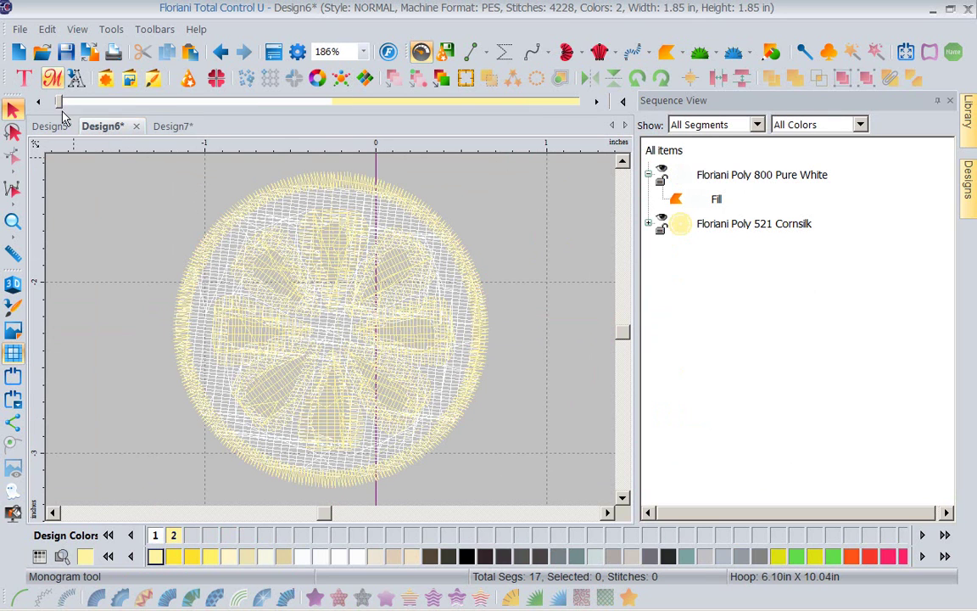
{"action": "left_click", "coordinate": [54, 125]}
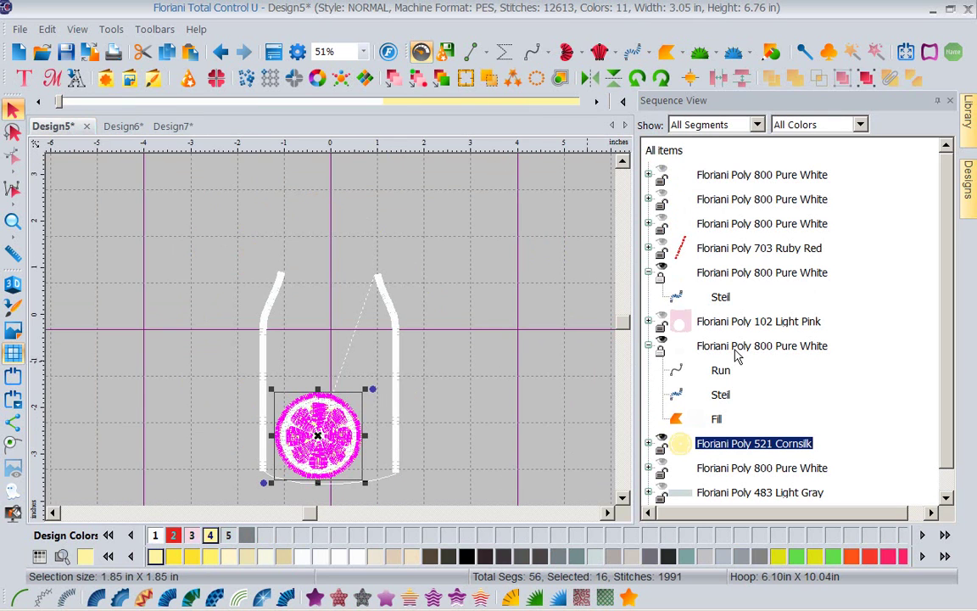
{"action": "left_click", "coordinate": [721, 347]}
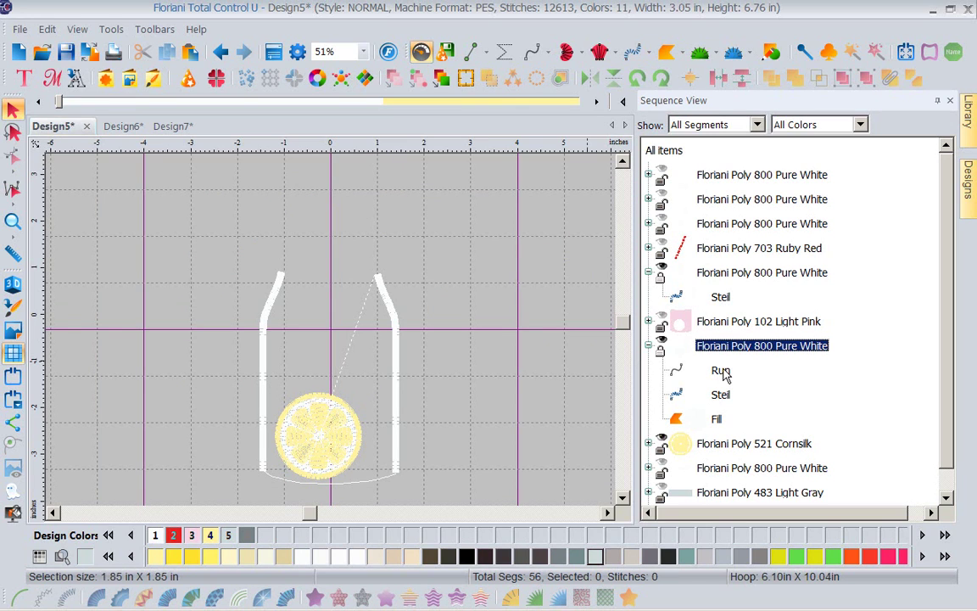
{"action": "left_click", "coordinate": [721, 371]}
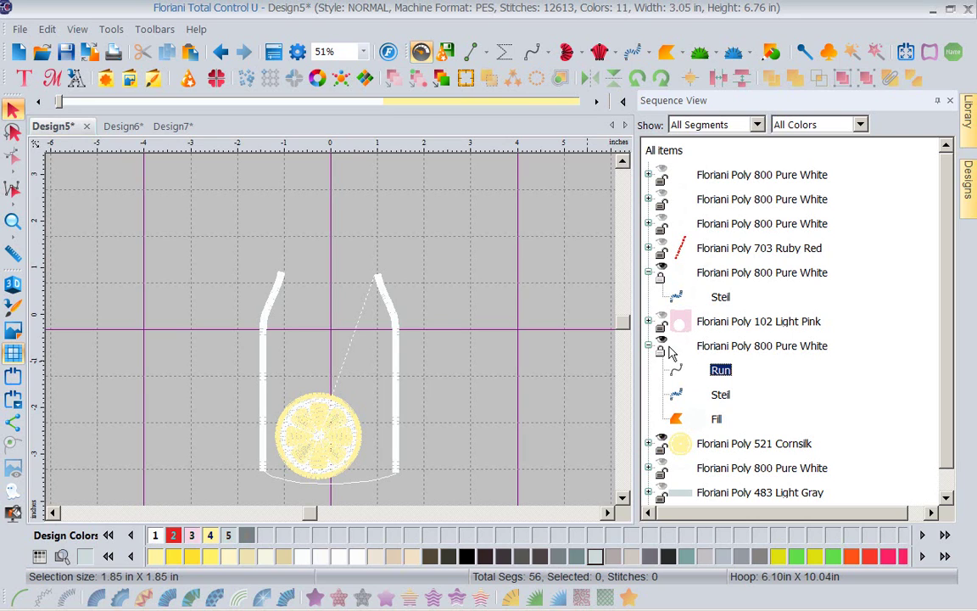
Step: Unlock and select the Pure White layer above Light Pink that holds the single Steil segment
{"action": "left_click", "coordinate": [663, 280]}
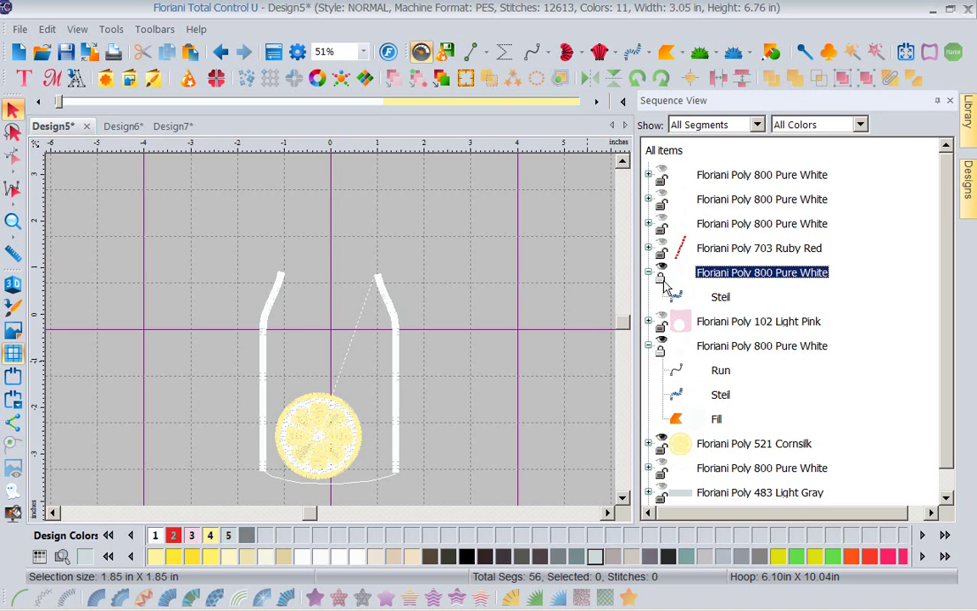
{"action": "left_click", "coordinate": [661, 283]}
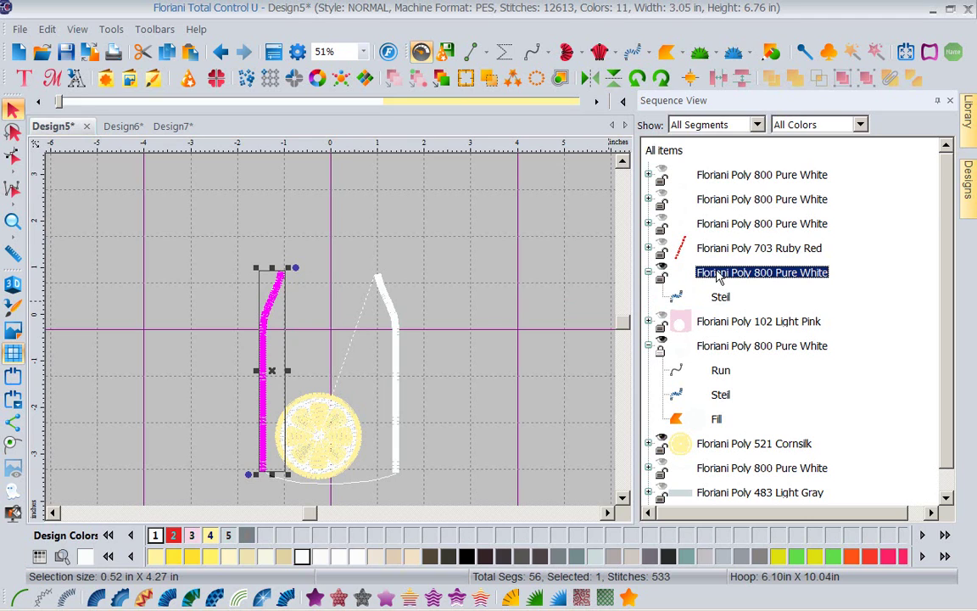
Step: Move the single-Steil Pure White layer directly above Cornsilk and unlock the Pure White layer holding Run, Steil and Fill
{"action": "left_click_drag", "start_coordinate": [721, 283], "coordinate": [676, 335]}
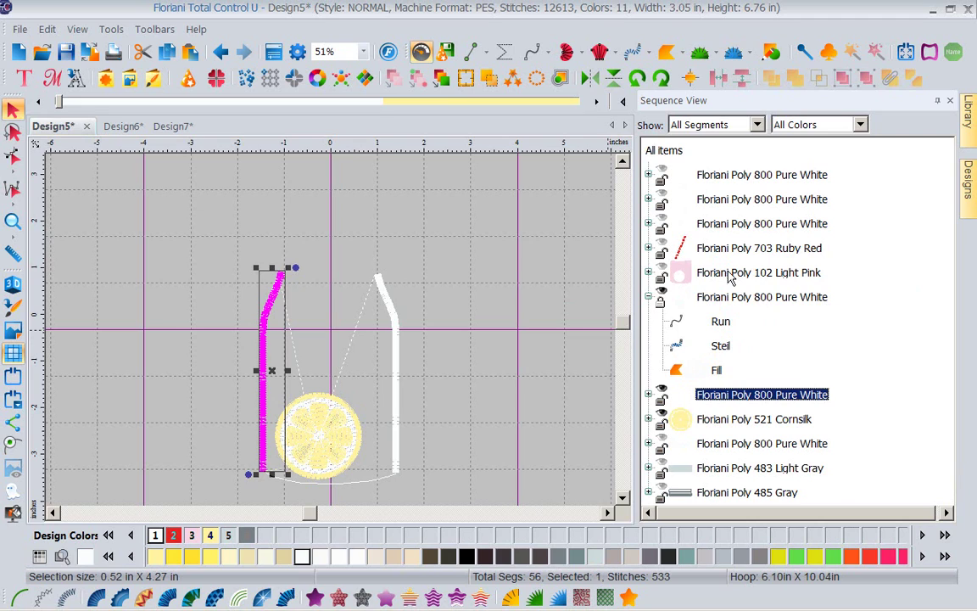
{"action": "left_click", "coordinate": [662, 307]}
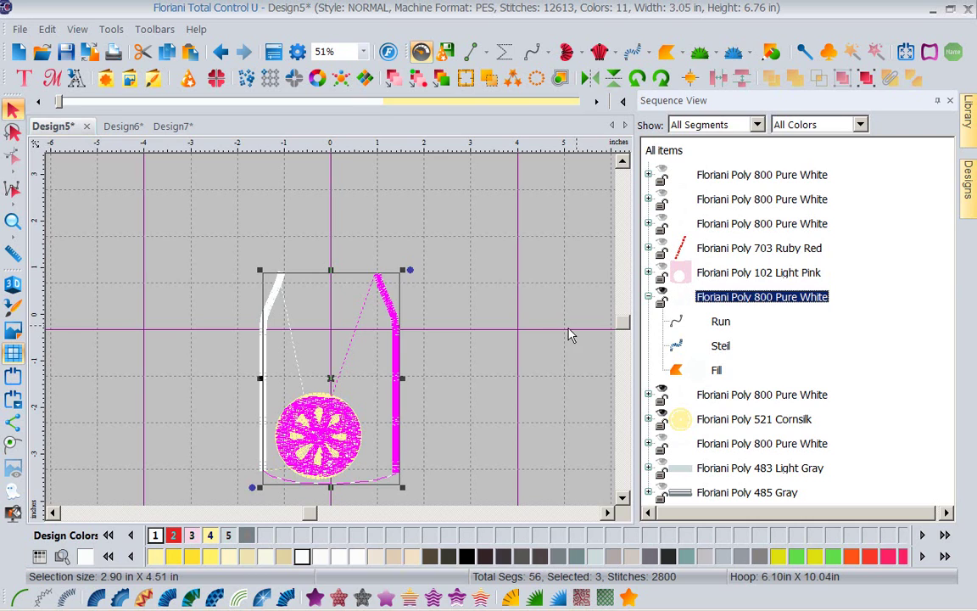
{"action": "left_click", "coordinate": [551, 255]}
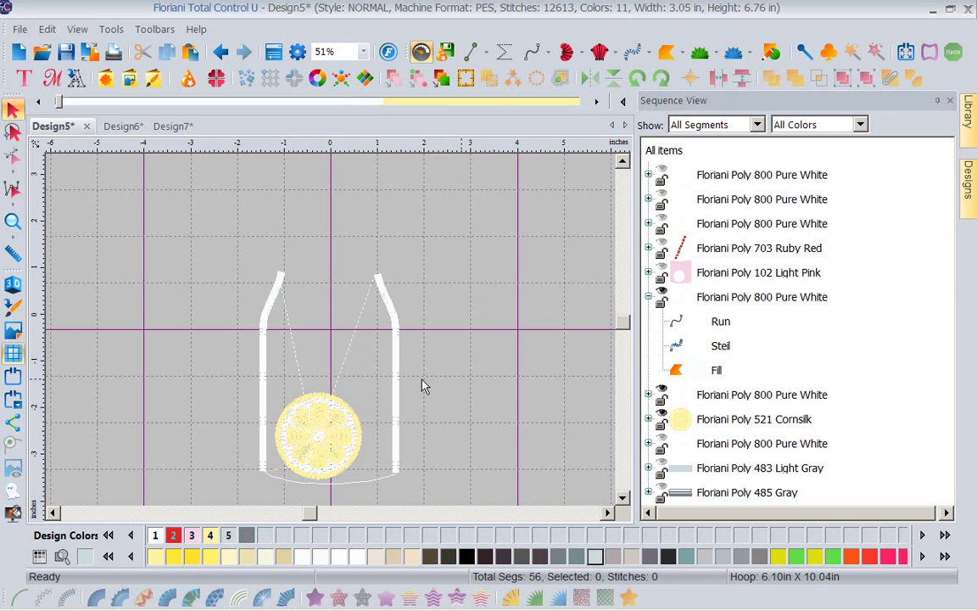
Step: Try to select only the lemon slice on the canvas, starting with the Lasso, and clear the selection
{"action": "left_click", "coordinate": [13, 132]}
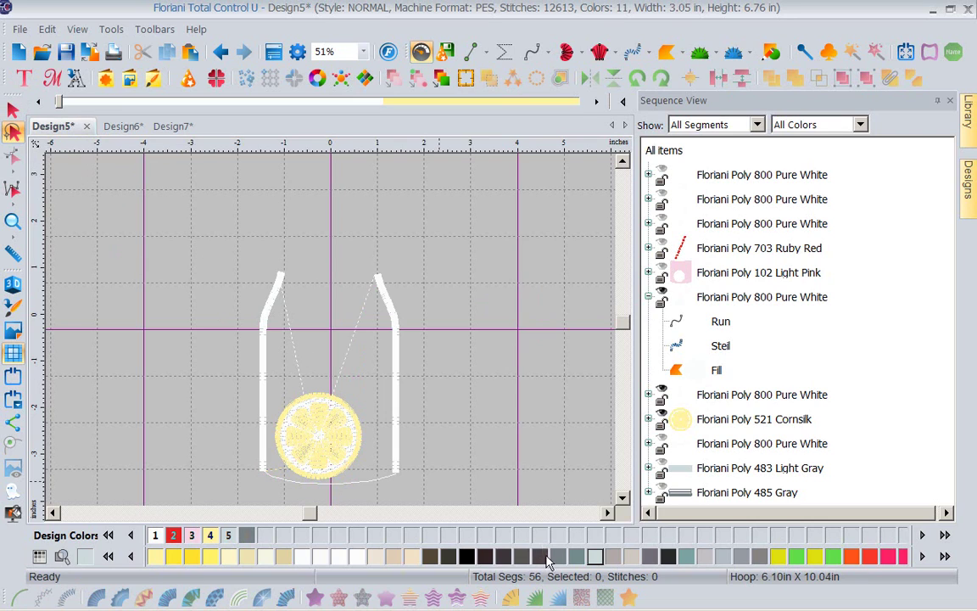
{"action": "mouse_move", "coordinate": [347, 362]}
{"action": "left_mouse_down"}
{"action": "mouse_move", "coordinate": [283, 363]}
{"action": "mouse_move", "coordinate": [268, 428]}
{"action": "mouse_move", "coordinate": [279, 474]}
{"action": "mouse_move", "coordinate": [332, 483]}
{"action": "mouse_move", "coordinate": [367, 465]}
{"action": "mouse_move", "coordinate": [371, 405]}
{"action": "mouse_move", "coordinate": [353, 370]}
{"action": "left_mouse_up"}
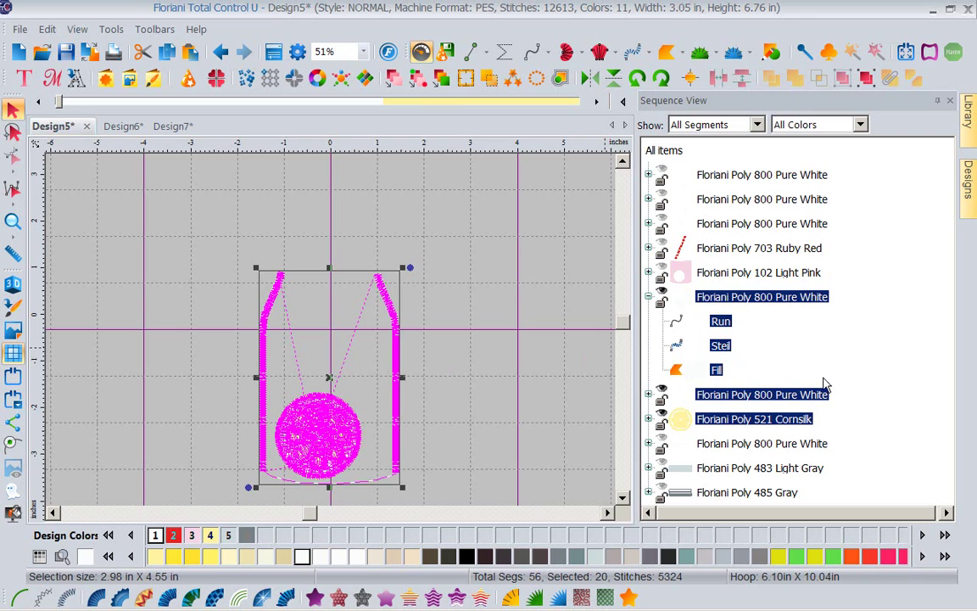
{"action": "left_click", "coordinate": [551, 279]}
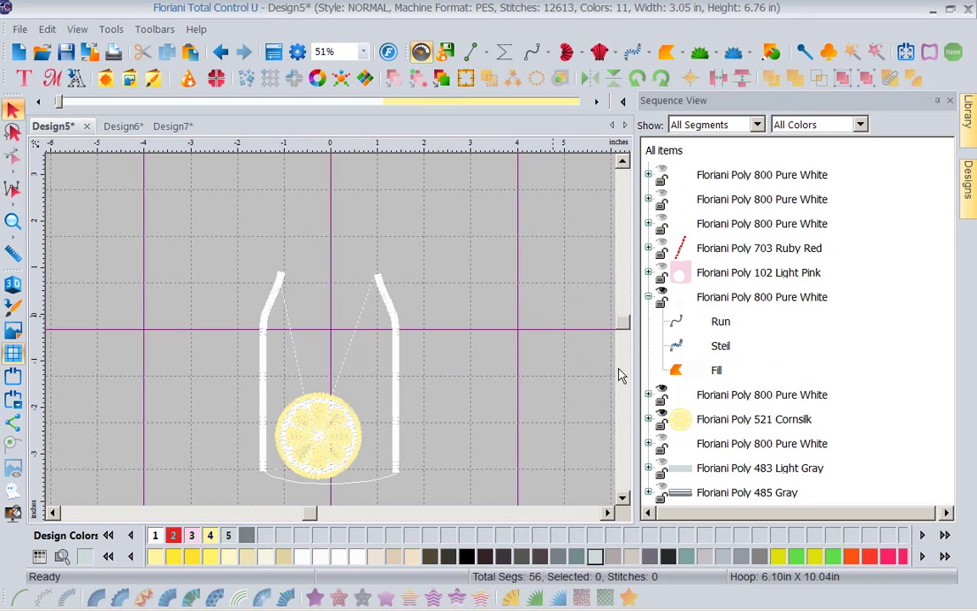
{"action": "left_click", "coordinate": [347, 447]}
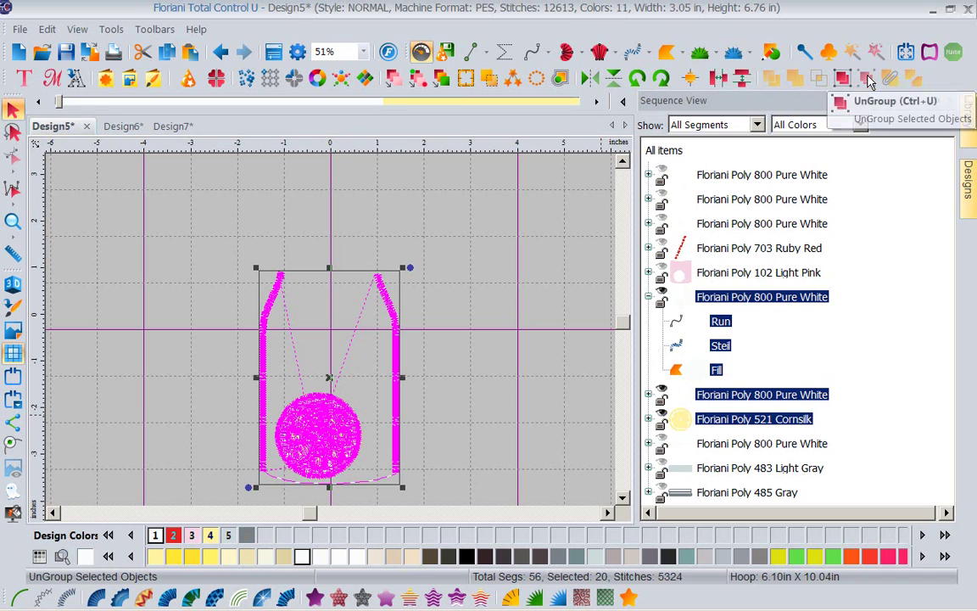
{"action": "left_click", "coordinate": [550, 240]}
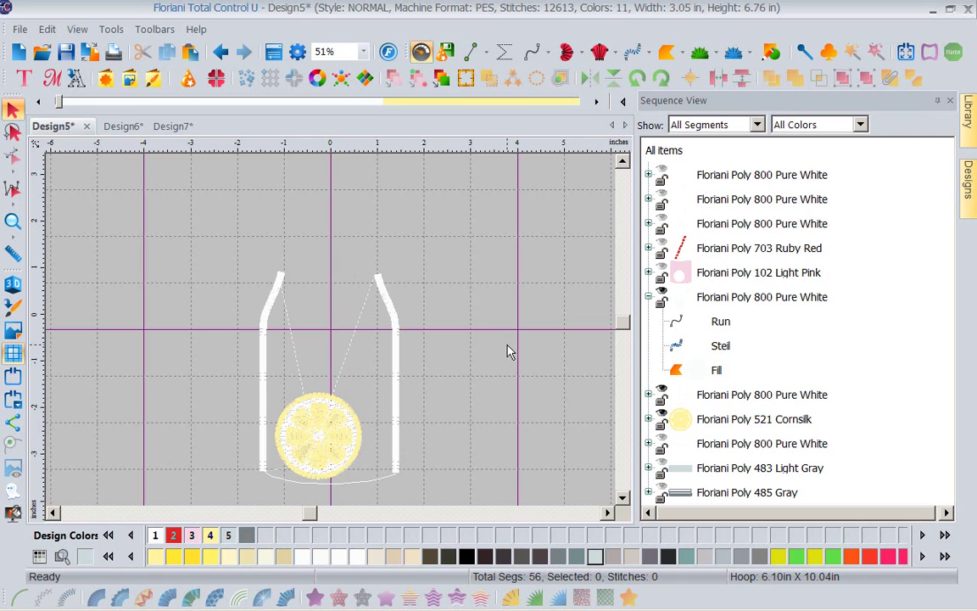
Step: Check on the canvas which segments form the two jar sides and which form the lemon slice's white fill
{"action": "left_click", "coordinate": [397, 347]}
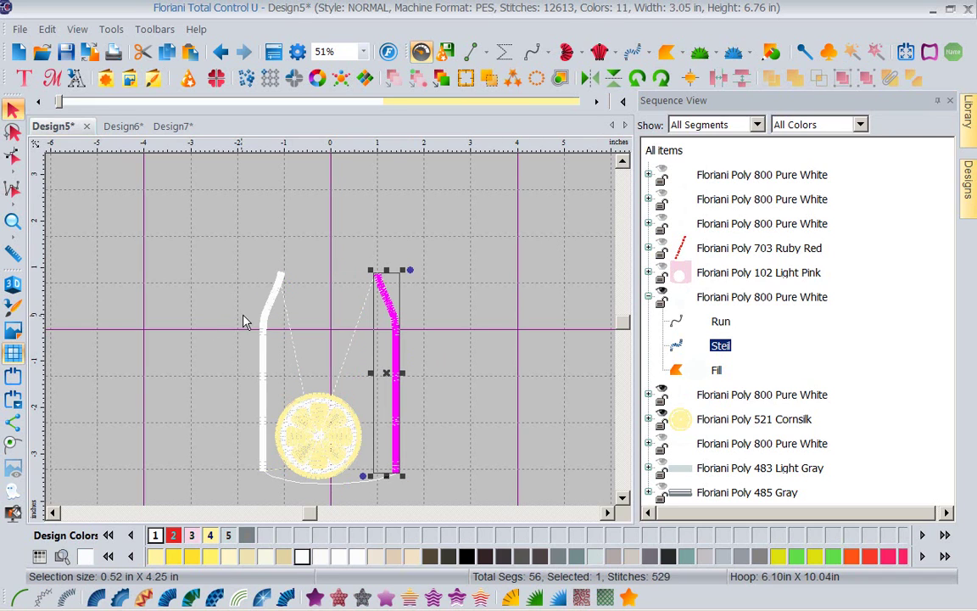
{"action": "left_click", "coordinate": [269, 323]}
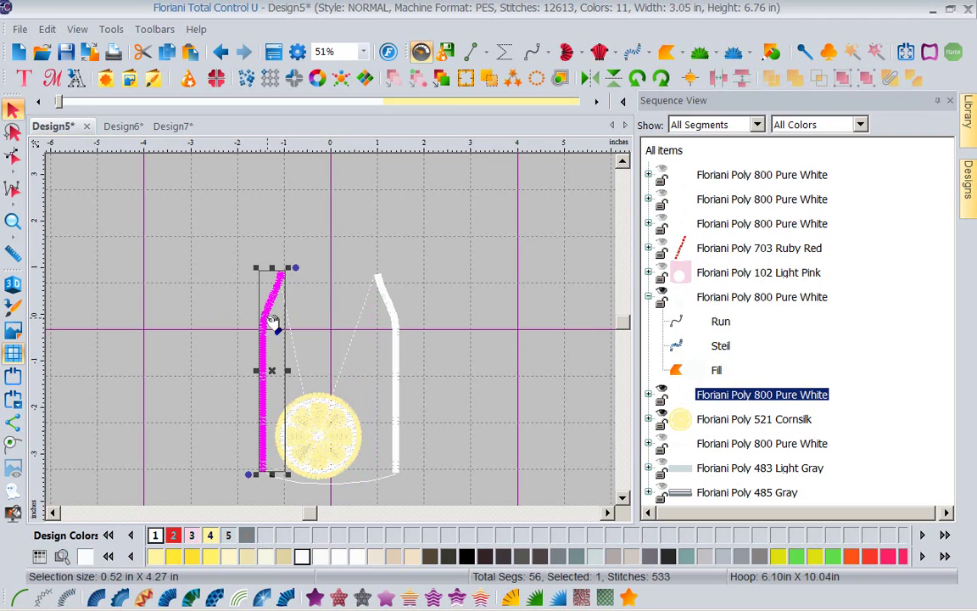
{"action": "left_click", "coordinate": [320, 408]}
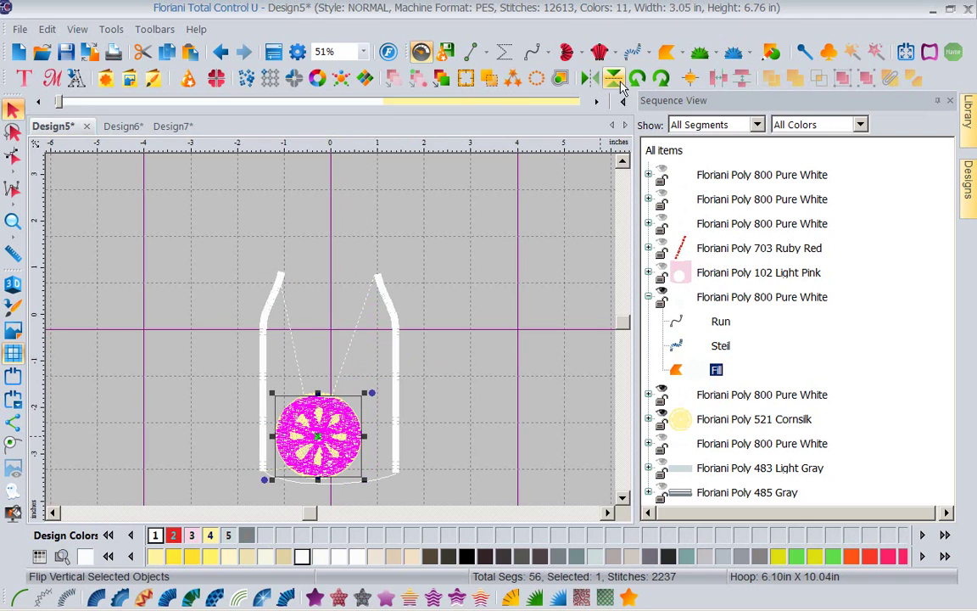
{"action": "left_click", "coordinate": [395, 315]}
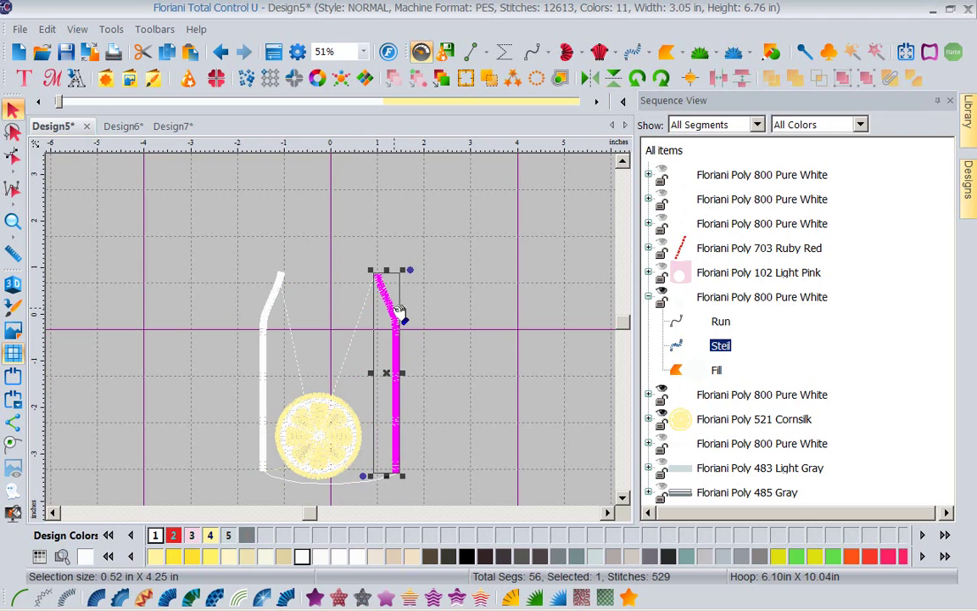
{"action": "left_click", "coordinate": [282, 298]}
{"action": "left_click", "coordinate": [441, 290]}
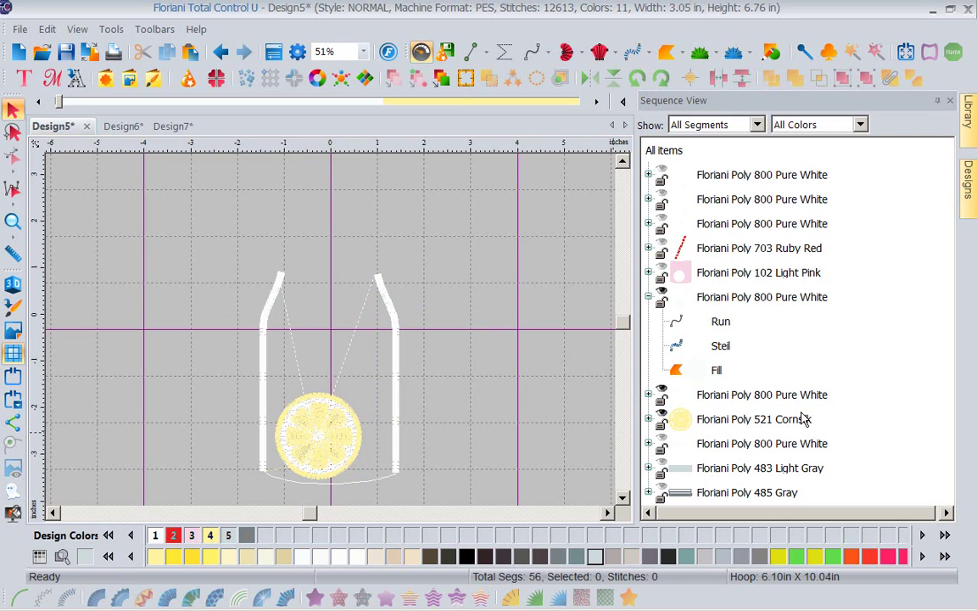
Step: Select the lemon's Pure White Fill segment together with the Cornsilk layer and copy them
{"action": "left_click", "coordinate": [717, 371]}
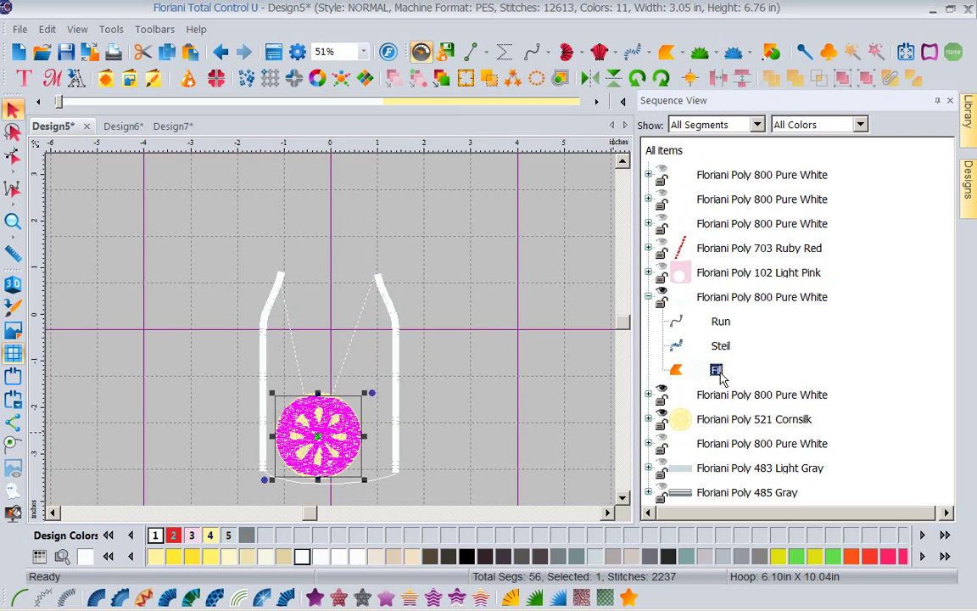
{"action": "left_click", "coordinate": [734, 424], "text": "ctrl"}
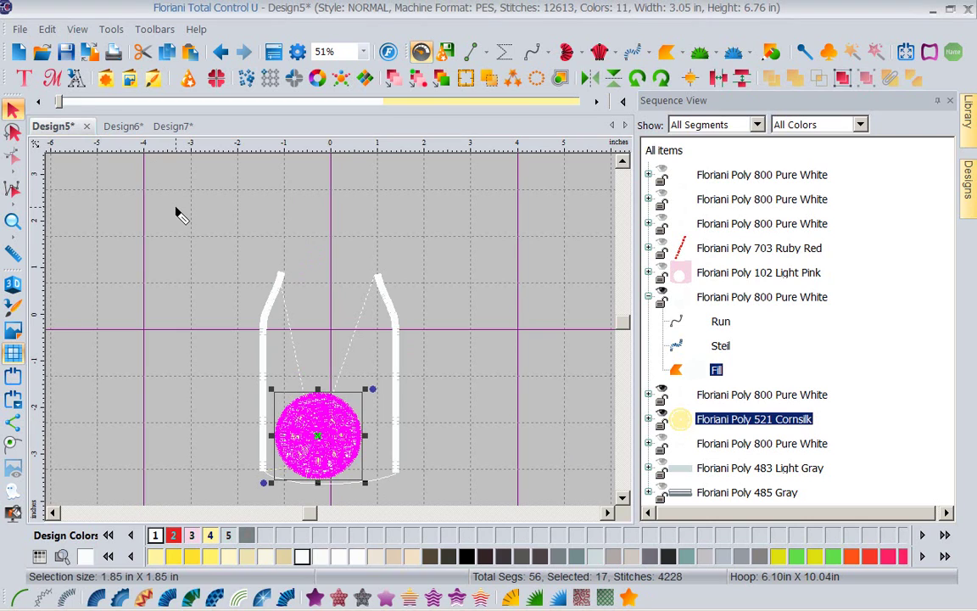
{"action": "left_click", "coordinate": [46, 28]}
{"action": "left_click", "coordinate": [81, 107]}
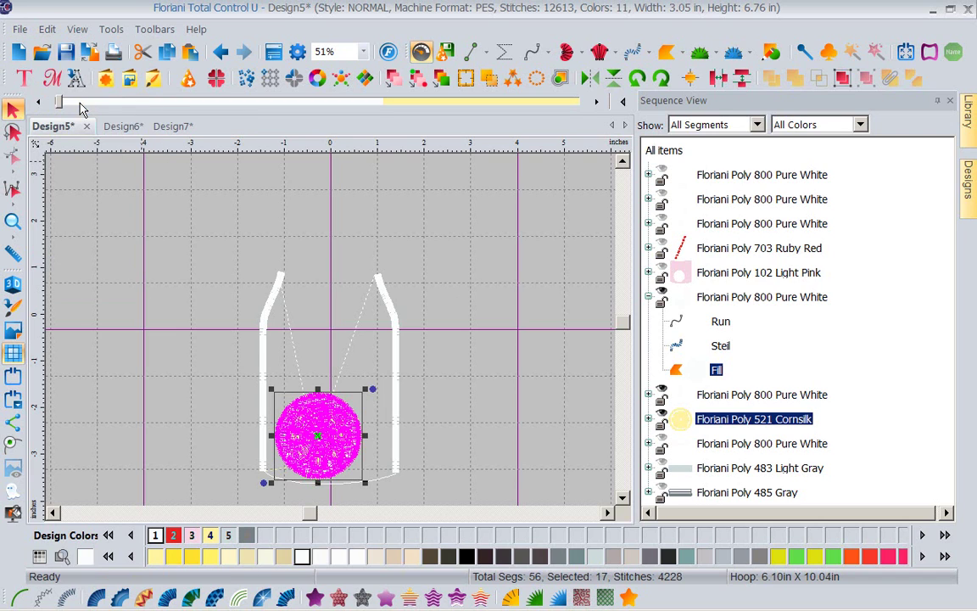
Step: Paste the copied lemon slice into a new blank design and deselect it
{"action": "left_click", "coordinate": [19, 52]}
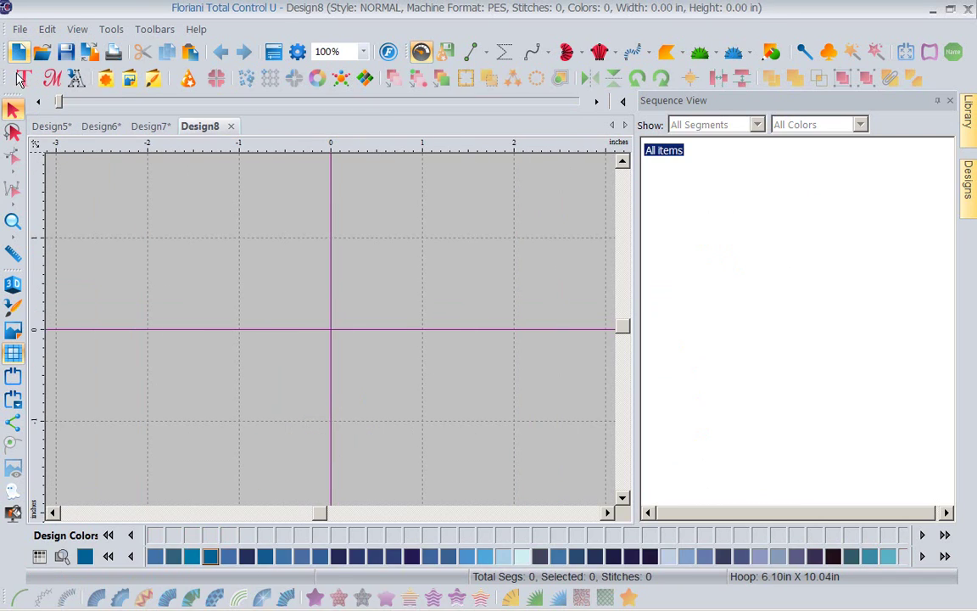
{"action": "right_click", "coordinate": [276, 462]}
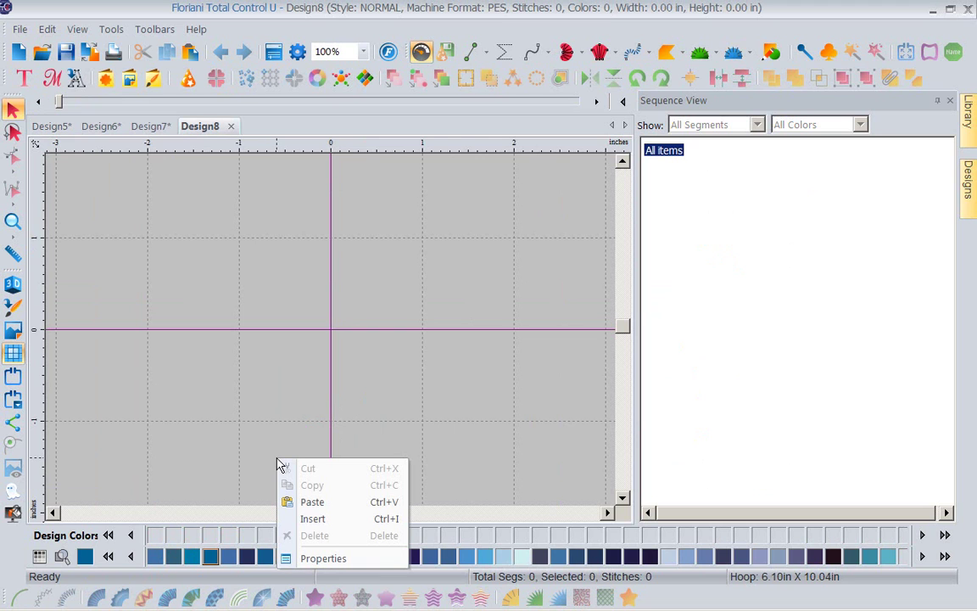
{"action": "left_click", "coordinate": [318, 504]}
{"action": "left_click", "coordinate": [510, 320]}
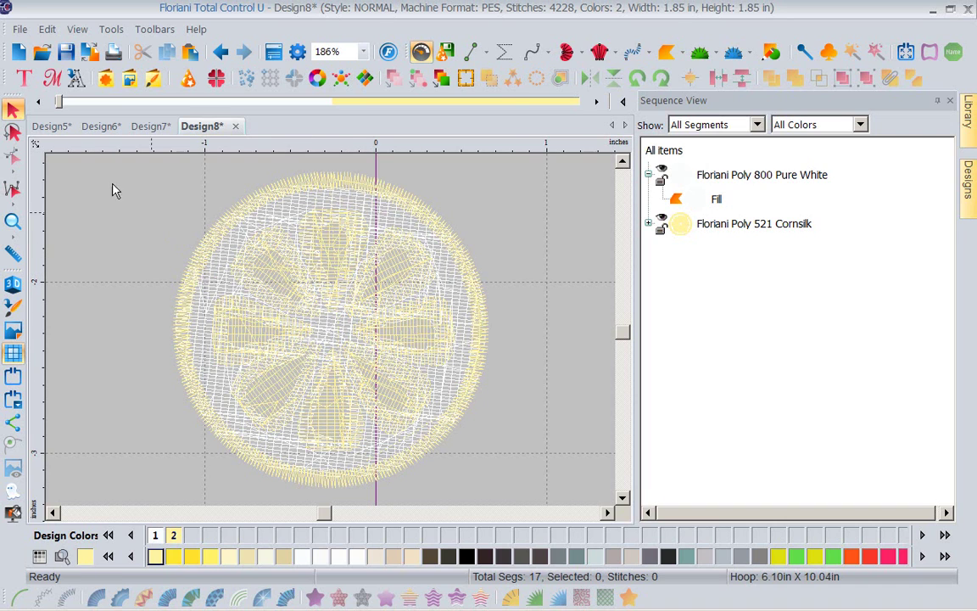
Step: Return to Design5 and make all layers of the jar visible
{"action": "left_click", "coordinate": [41, 127]}
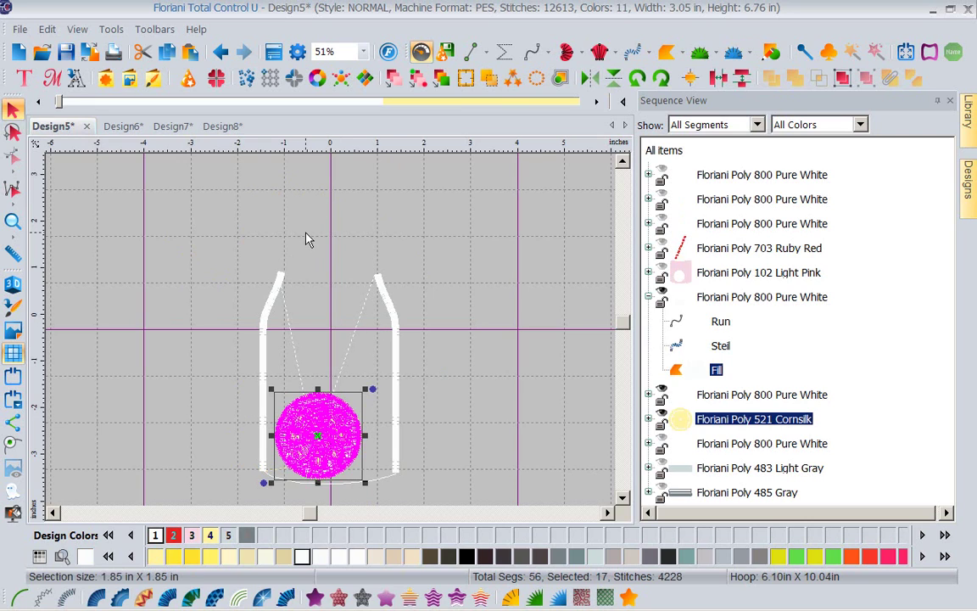
{"action": "right_click", "coordinate": [816, 203]}
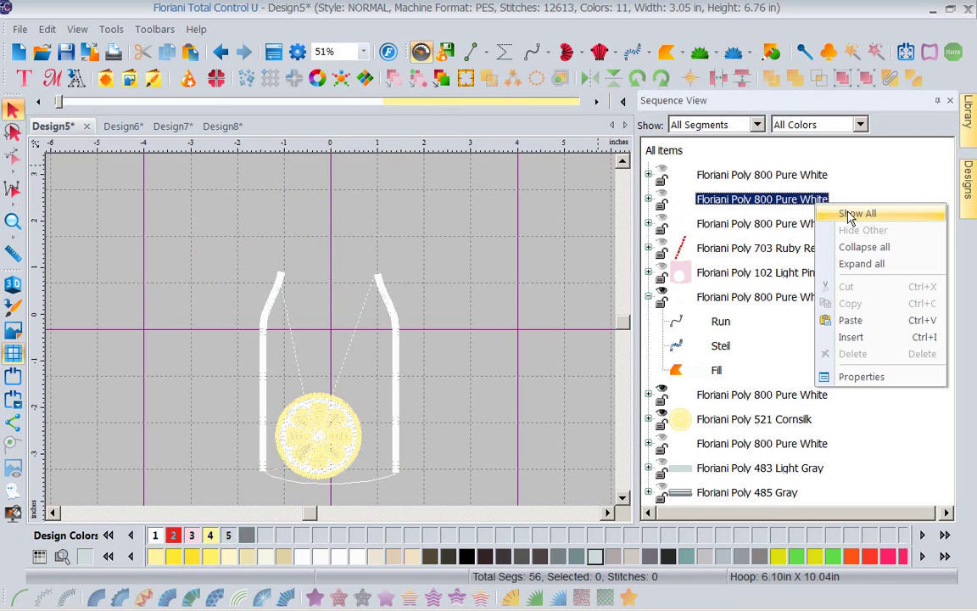
{"action": "left_click", "coordinate": [851, 218]}
{"action": "left_click", "coordinate": [577, 288]}
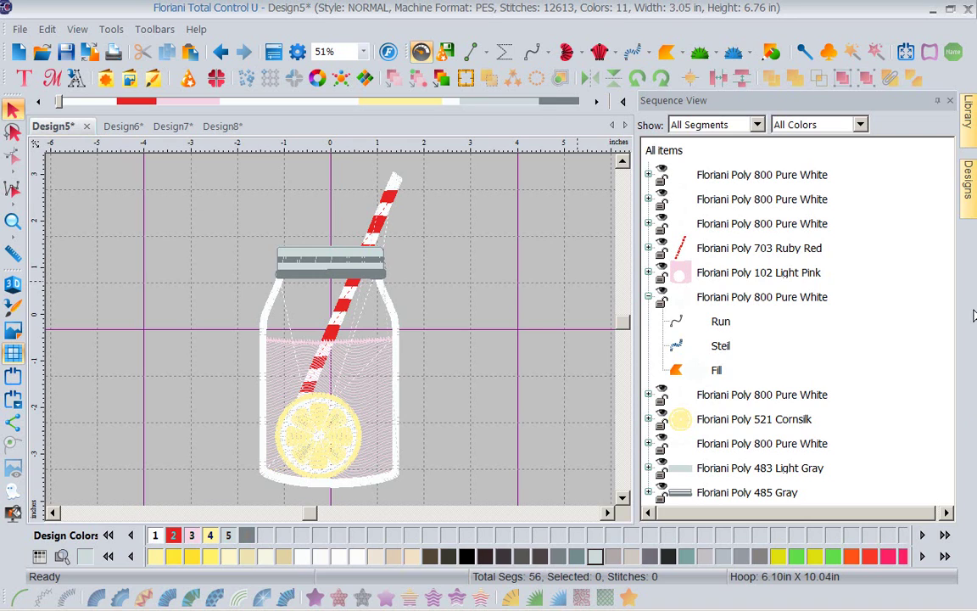
Step: Hide every layer except the straw's Ruby Red layer and the Pure White layer directly above it
{"action": "left_click", "coordinate": [709, 249]}
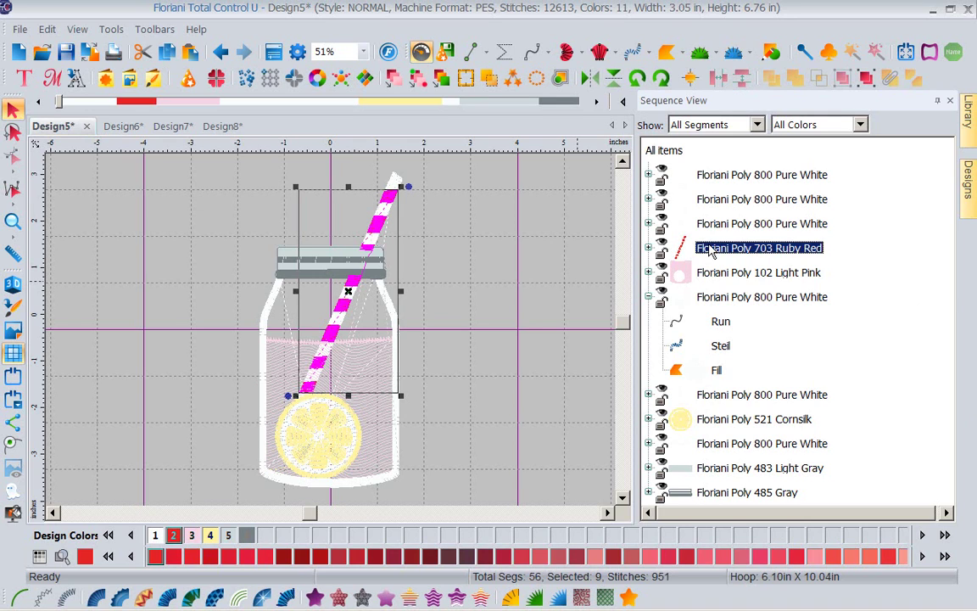
{"action": "left_click_drag", "start_coordinate": [710, 249], "coordinate": [711, 214]}
{"action": "left_click_drag", "start_coordinate": [712, 207], "coordinate": [667, 421]}
{"action": "left_click", "coordinate": [663, 297], "text": "ctrl"}
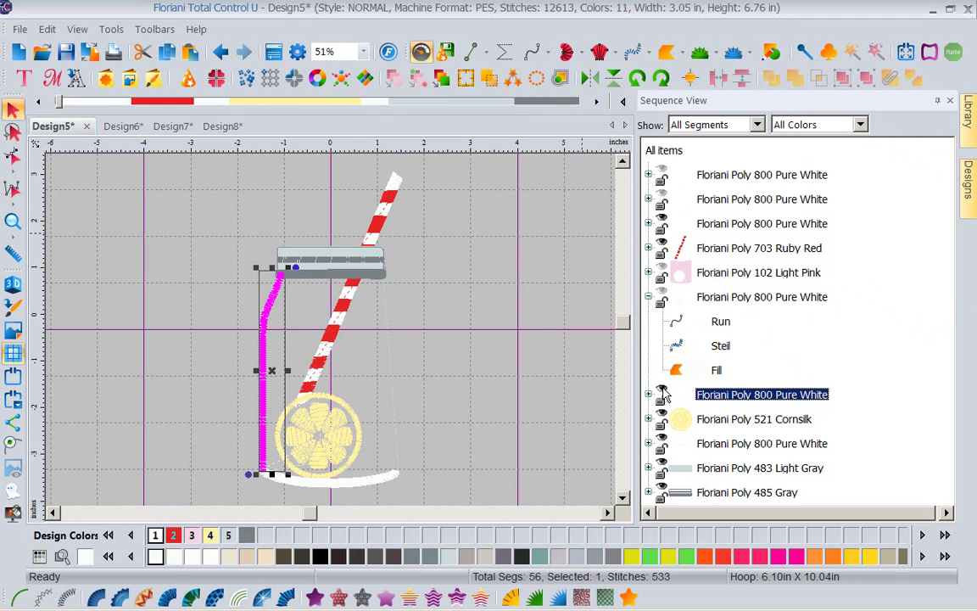
{"action": "left_click", "coordinate": [665, 418]}
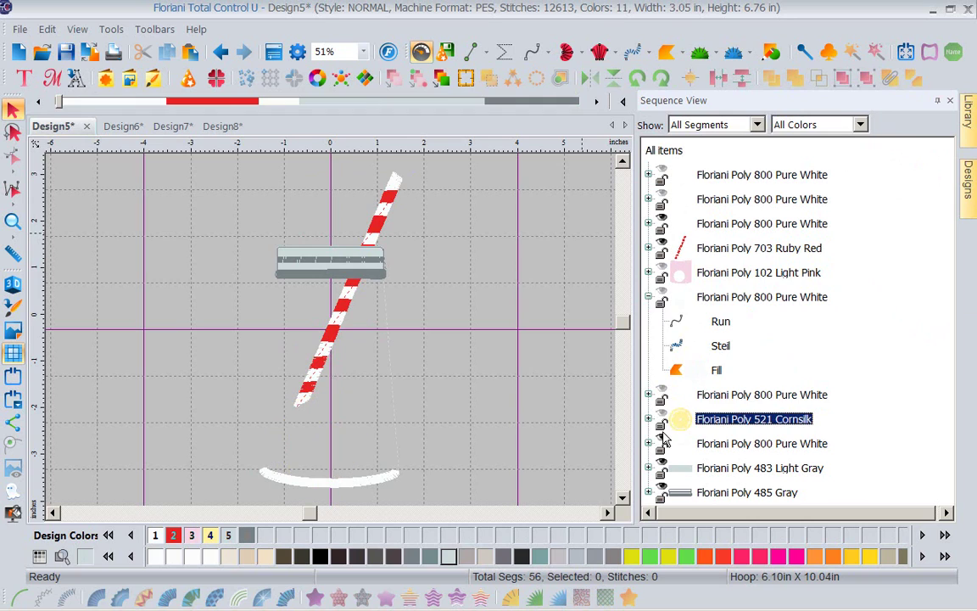
{"action": "left_click", "coordinate": [664, 441]}
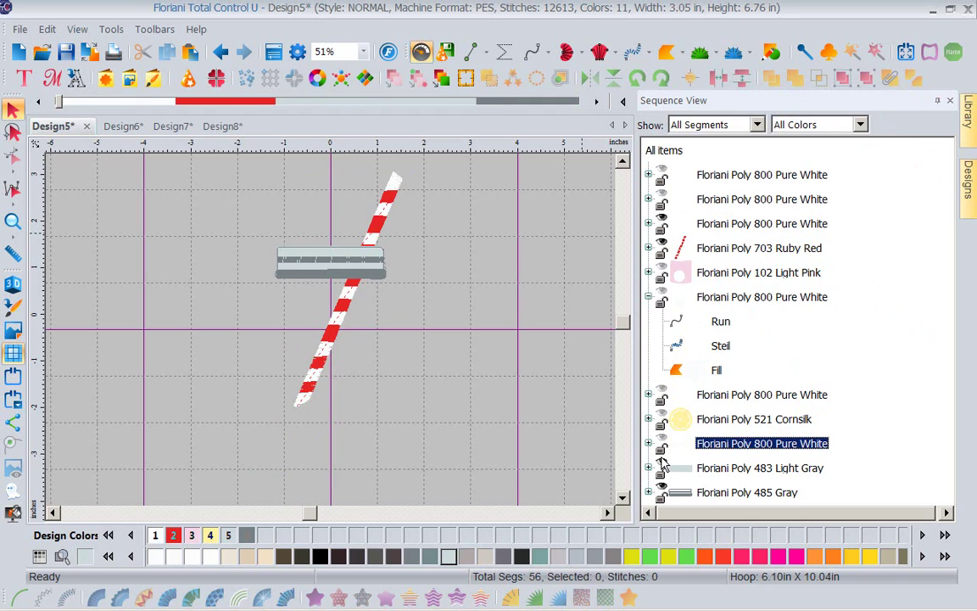
{"action": "left_click", "coordinate": [662, 466]}
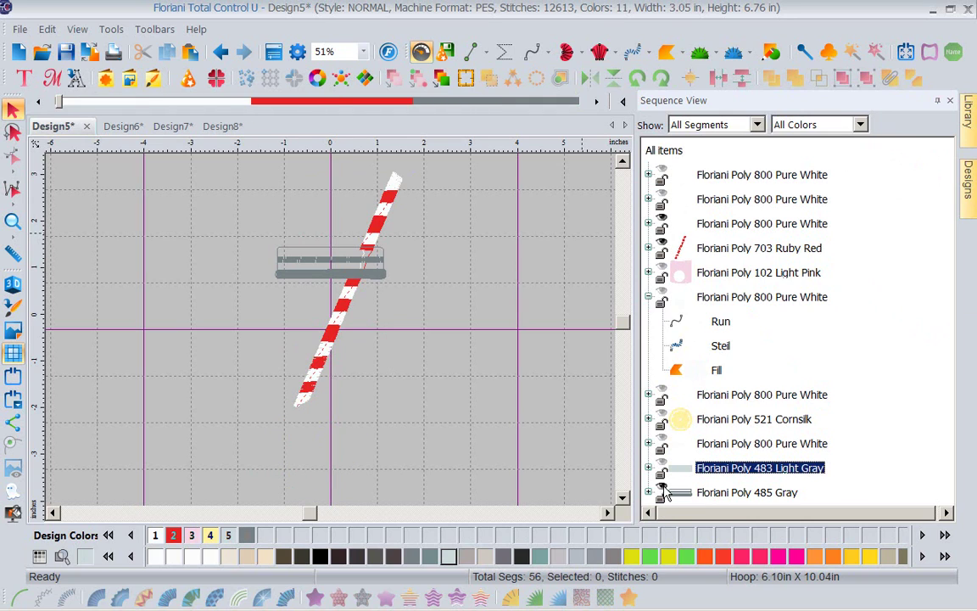
{"action": "left_click", "coordinate": [665, 493]}
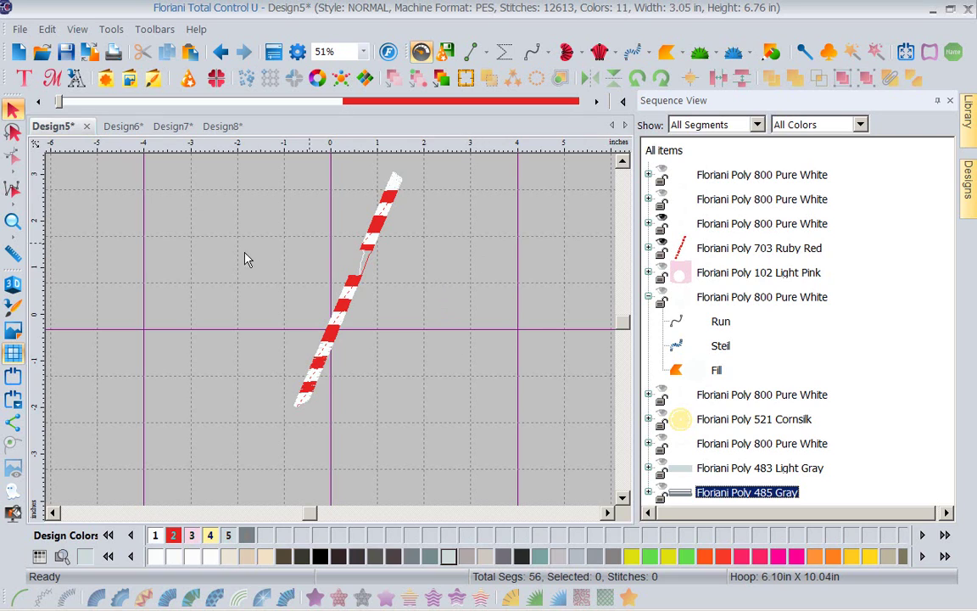
Step: Select the straw's Pure White and Ruby Red layers and copy them
{"action": "left_click", "coordinate": [751, 226]}
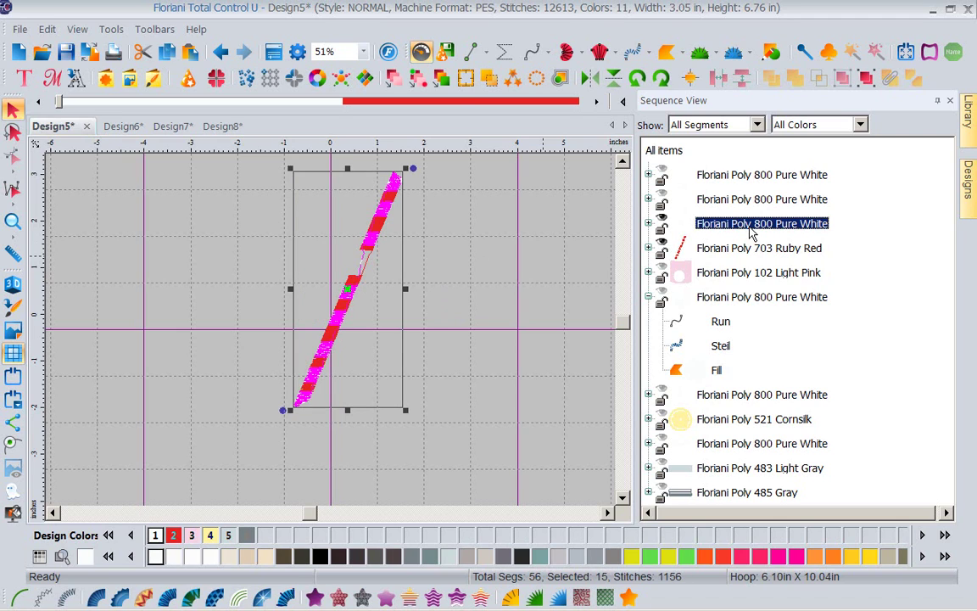
{"action": "left_click", "coordinate": [751, 248], "text": "shift"}
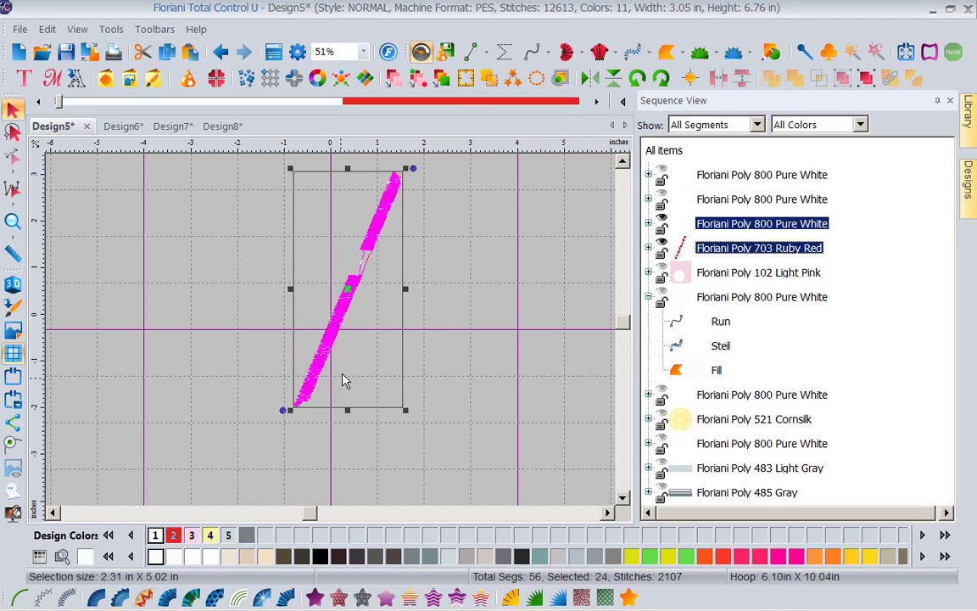
{"action": "right_click", "coordinate": [374, 244]}
{"action": "left_click", "coordinate": [386, 268]}
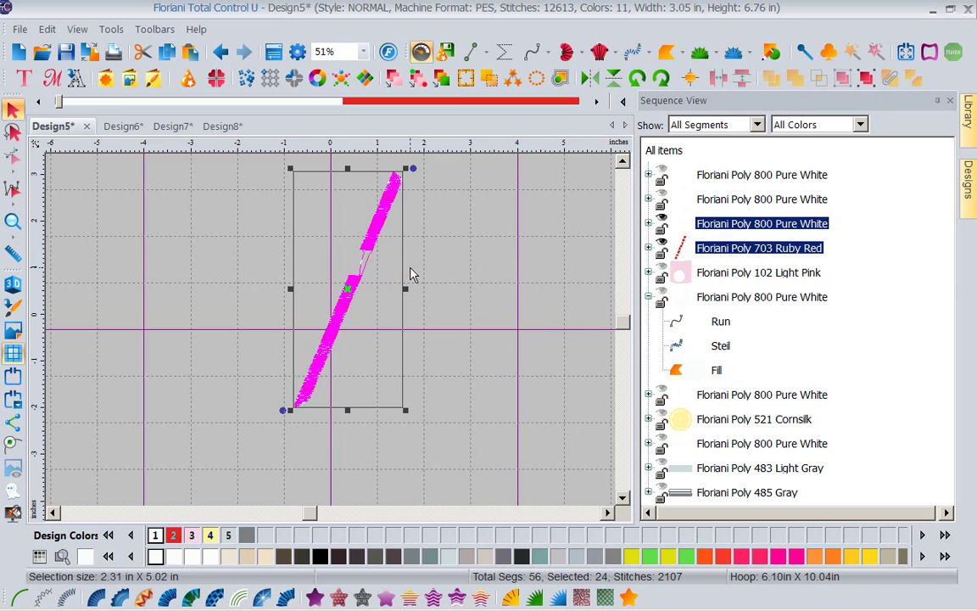
Step: Paste the copied straw into a new blank design and select all of its segments there
{"action": "left_click", "coordinate": [19, 52]}
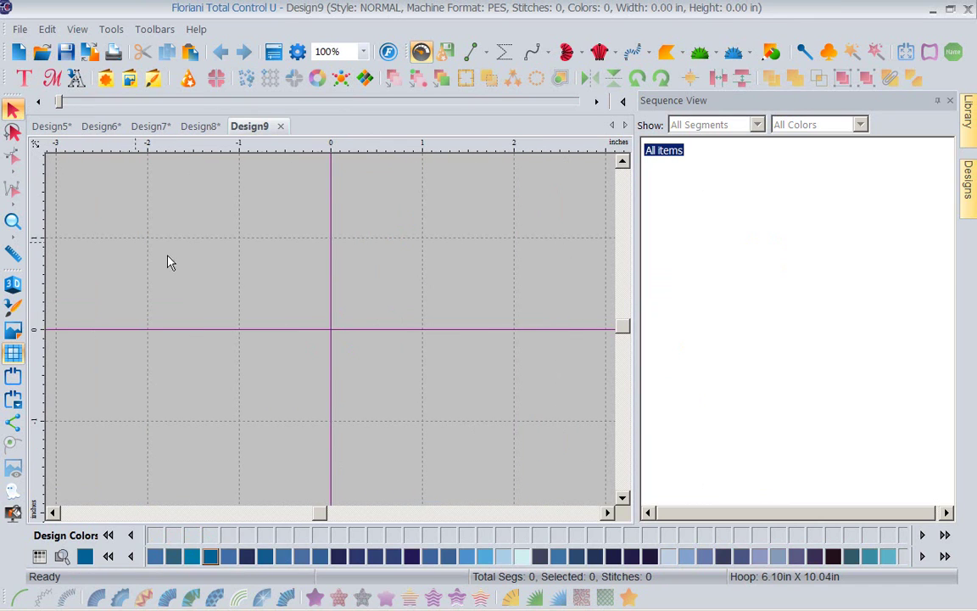
{"action": "right_click", "coordinate": [224, 248]}
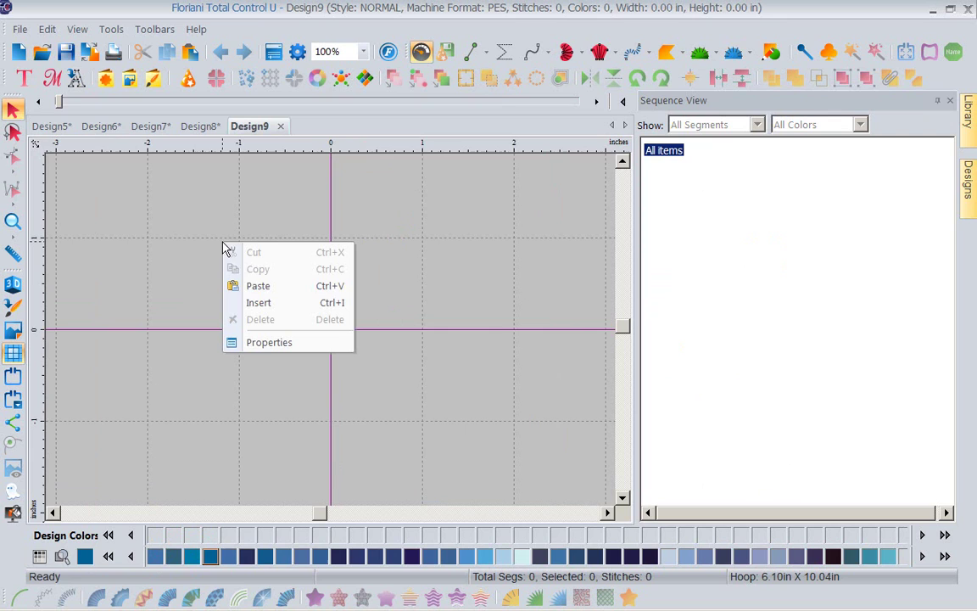
{"action": "left_click", "coordinate": [255, 286]}
{"action": "left_click", "coordinate": [519, 288]}
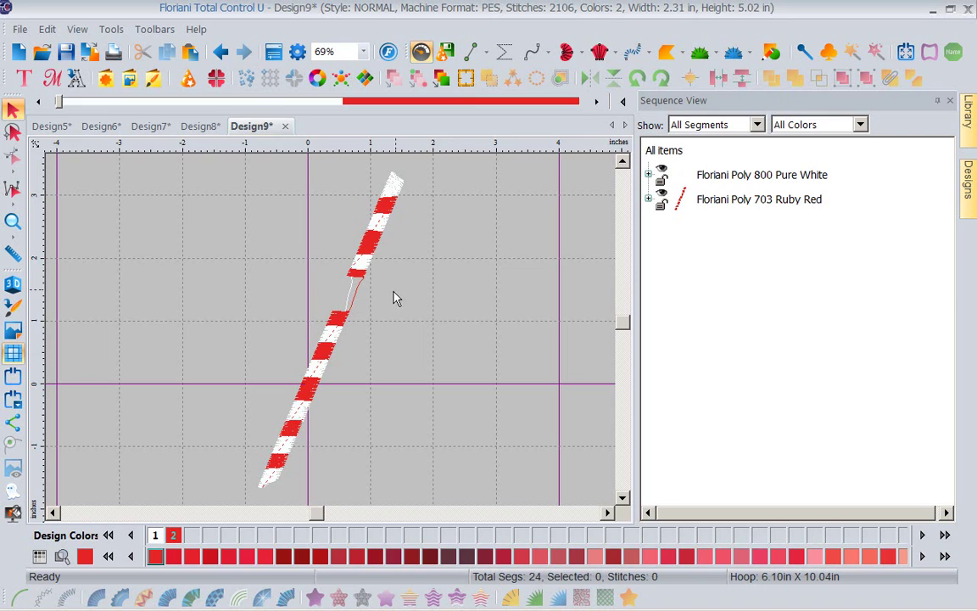
{"action": "left_click", "coordinate": [380, 246]}
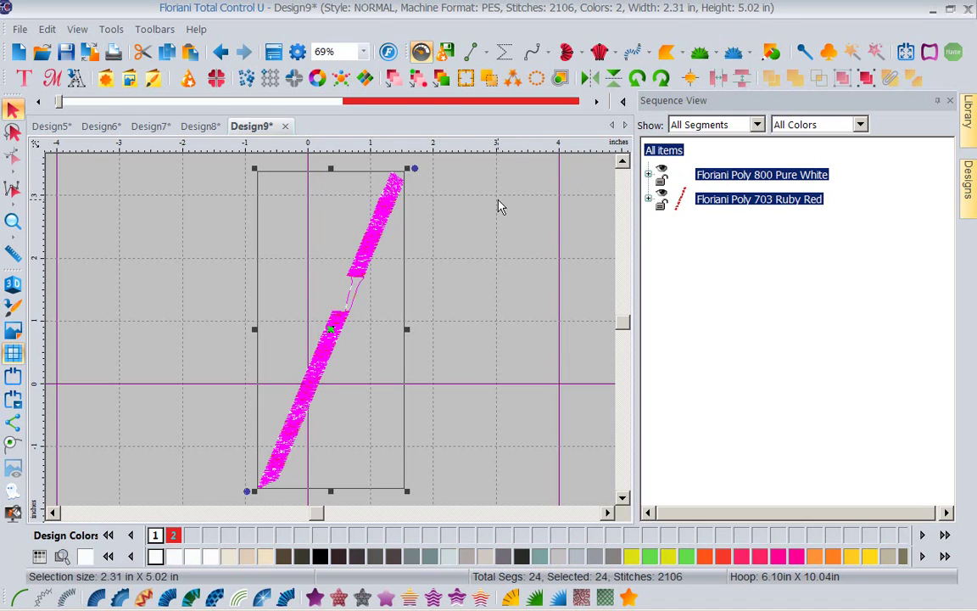
Step: Ungroup the pasted straw and delete the short red fill at the upper edge of the gap
{"action": "left_click", "coordinate": [866, 79]}
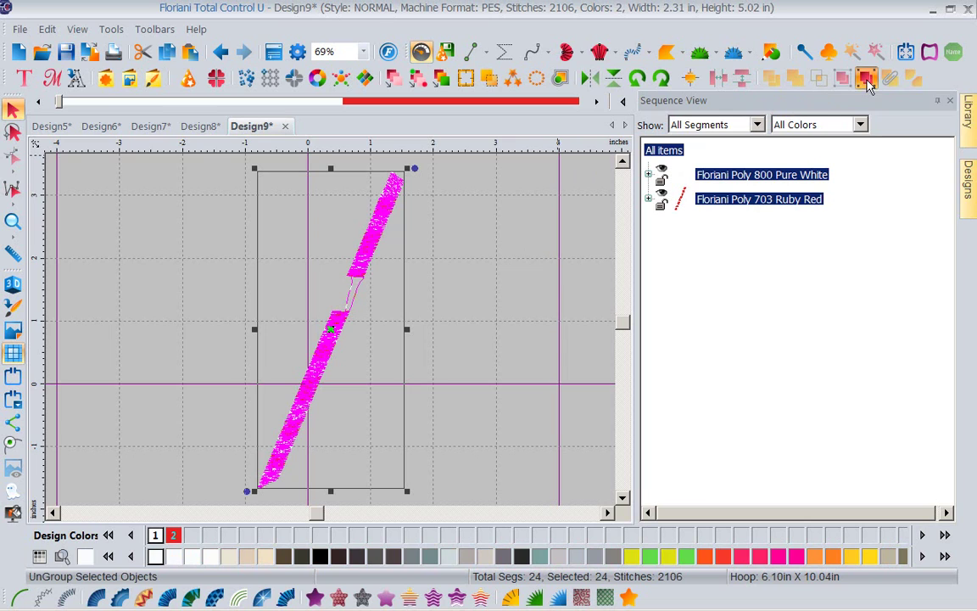
{"action": "left_click", "coordinate": [532, 286]}
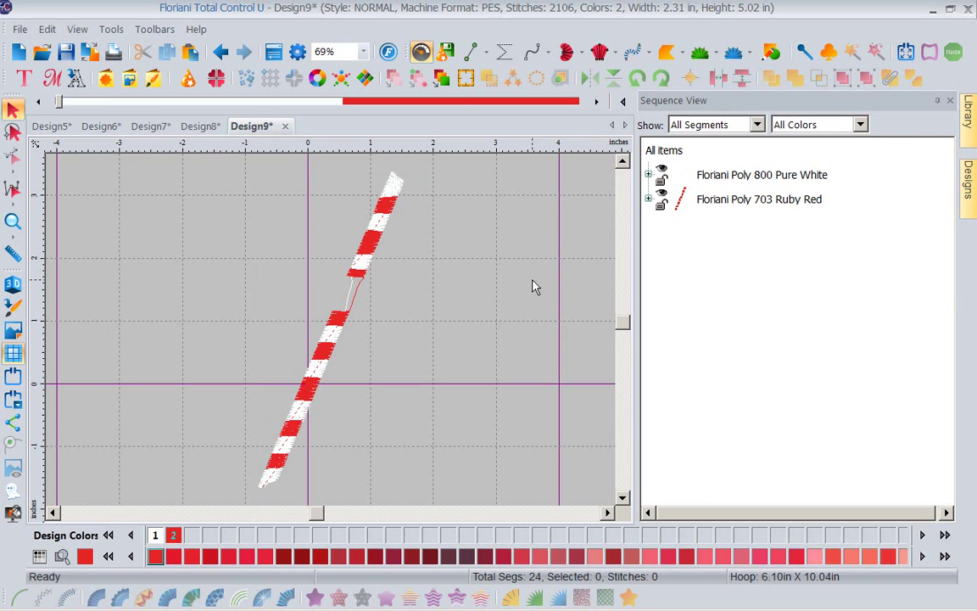
{"action": "left_click", "coordinate": [352, 278]}
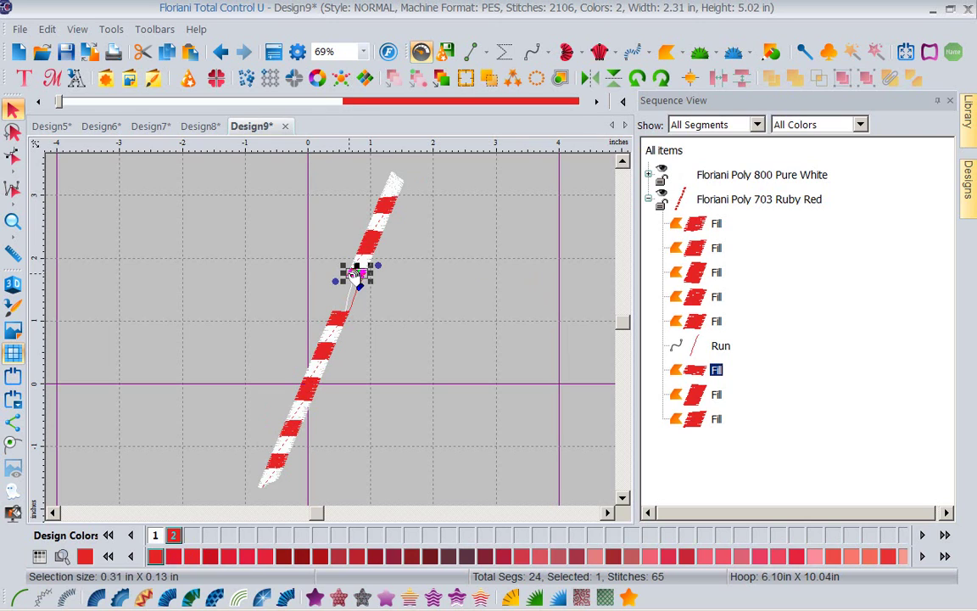
{"action": "key", "text": "Delete"}
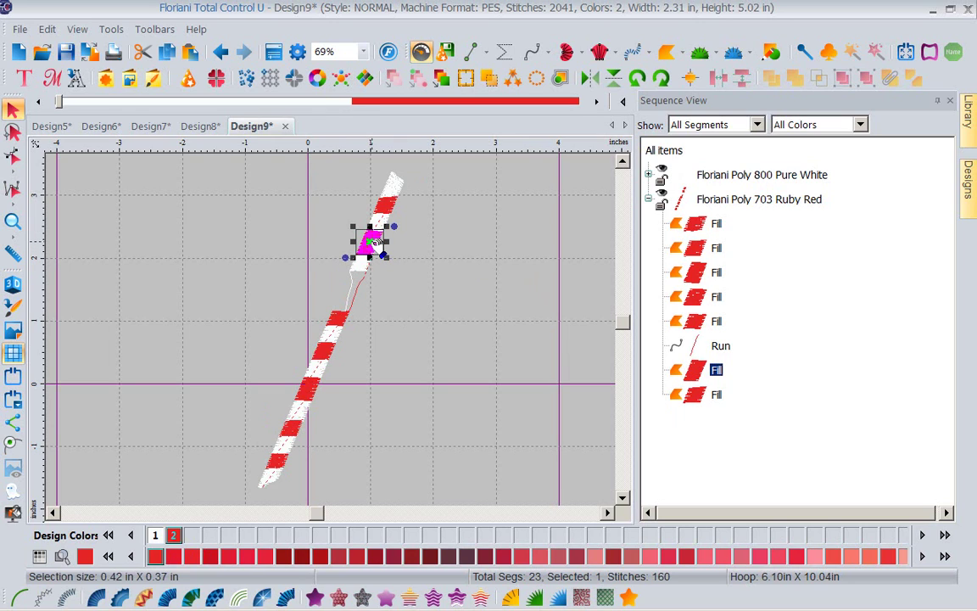
Step: Duplicate the adjoining red and white fills just above the gap and move the copies down to fill it
{"action": "left_click", "coordinate": [363, 275], "text": "ctrl"}
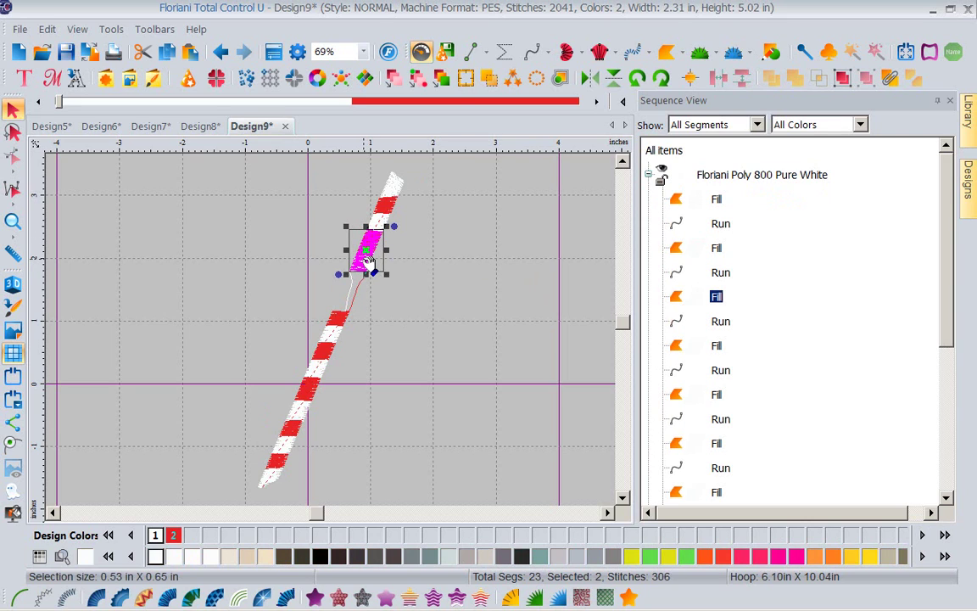
{"action": "right_click", "coordinate": [368, 261]}
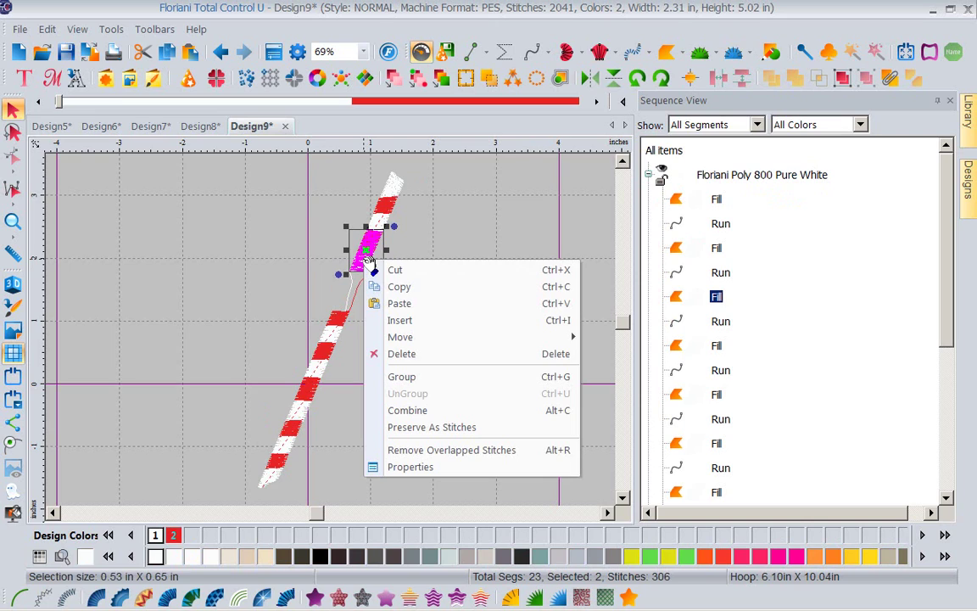
{"action": "left_click", "coordinate": [397, 289]}
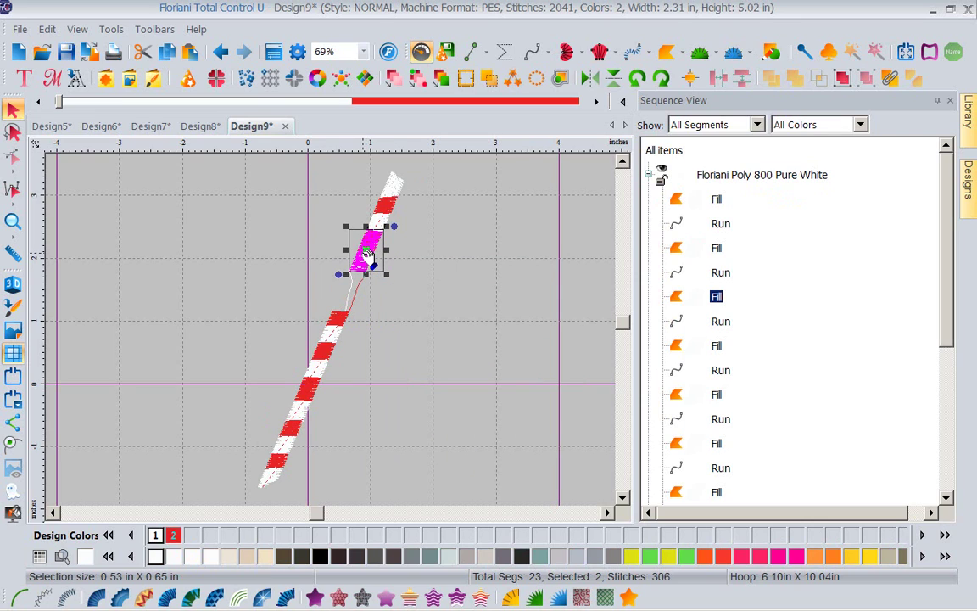
{"action": "right_click", "coordinate": [368, 254]}
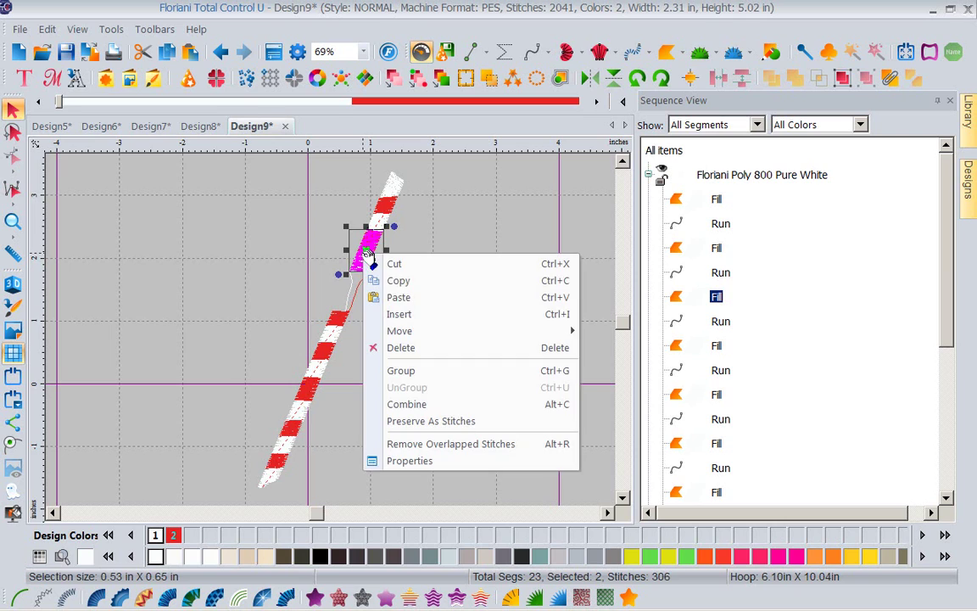
{"action": "left_click", "coordinate": [394, 301]}
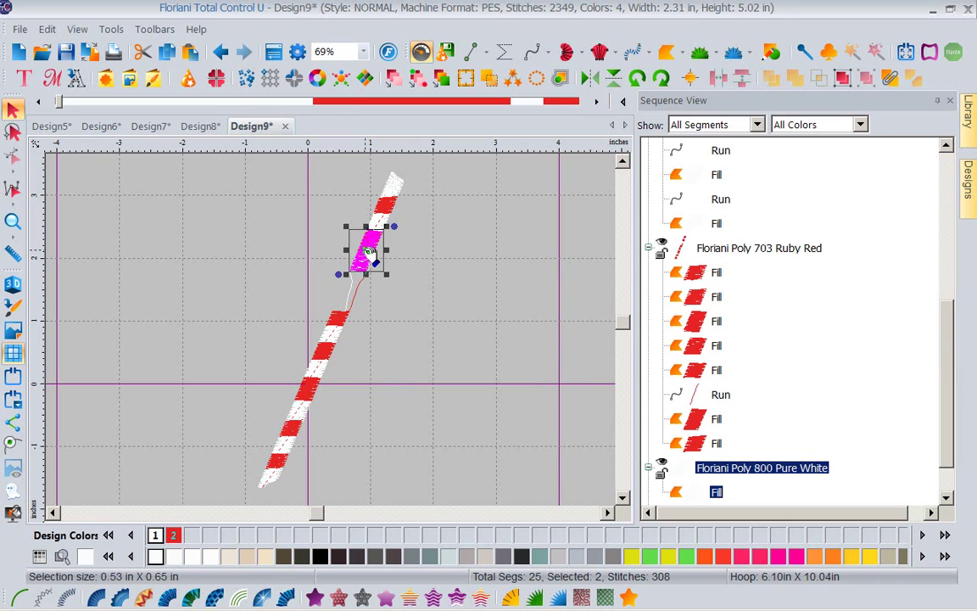
{"action": "left_click_drag", "start_coordinate": [367, 254], "coordinate": [356, 297]}
{"action": "left_click", "coordinate": [405, 299]}
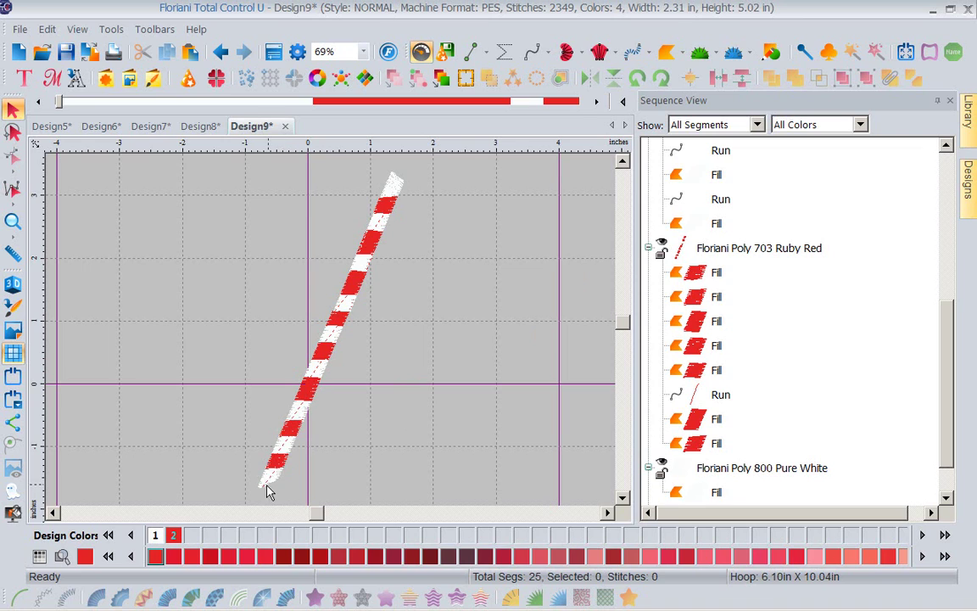
Step: Select the white fill at the straw's lower end and undo its accidental shift
{"action": "mouse_move", "coordinate": [269, 485]}
{"action": "left_mouse_down"}
{"action": "mouse_move", "coordinate": [345, 490]}
{"action": "mouse_move", "coordinate": [337, 447]}
{"action": "mouse_move", "coordinate": [279, 484]}
{"action": "left_mouse_up"}
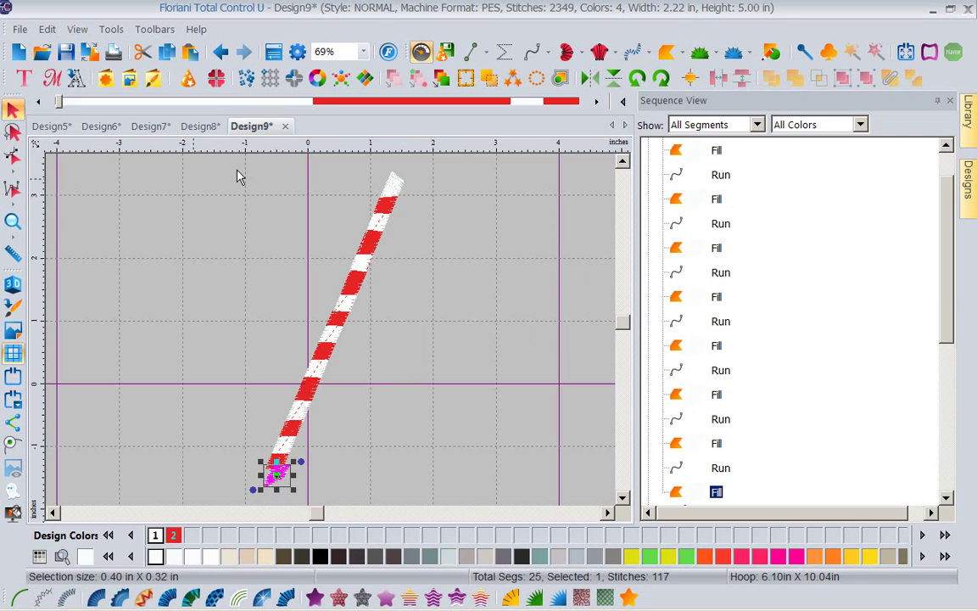
{"action": "left_click", "coordinate": [363, 52]}
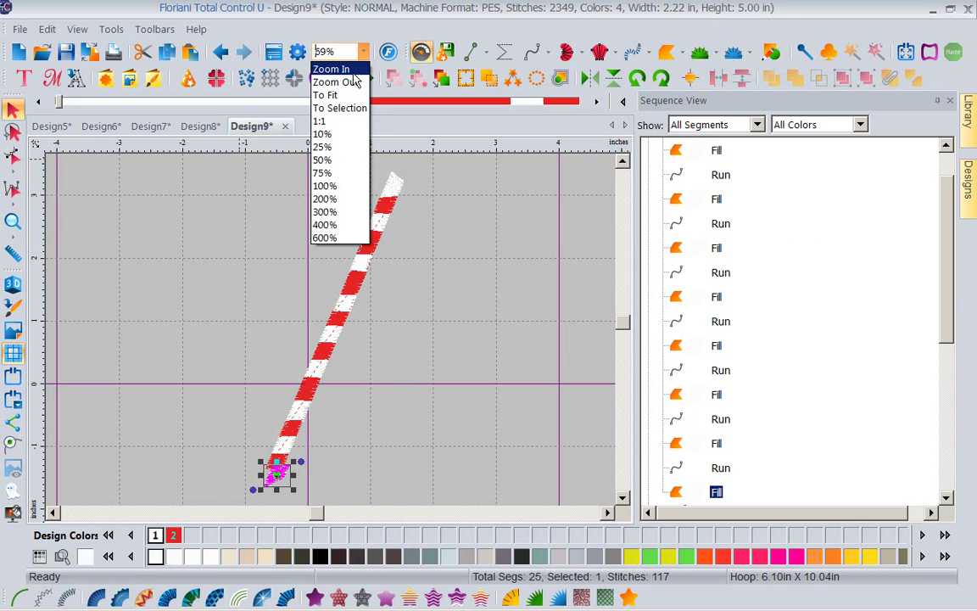
{"action": "left_click", "coordinate": [352, 108]}
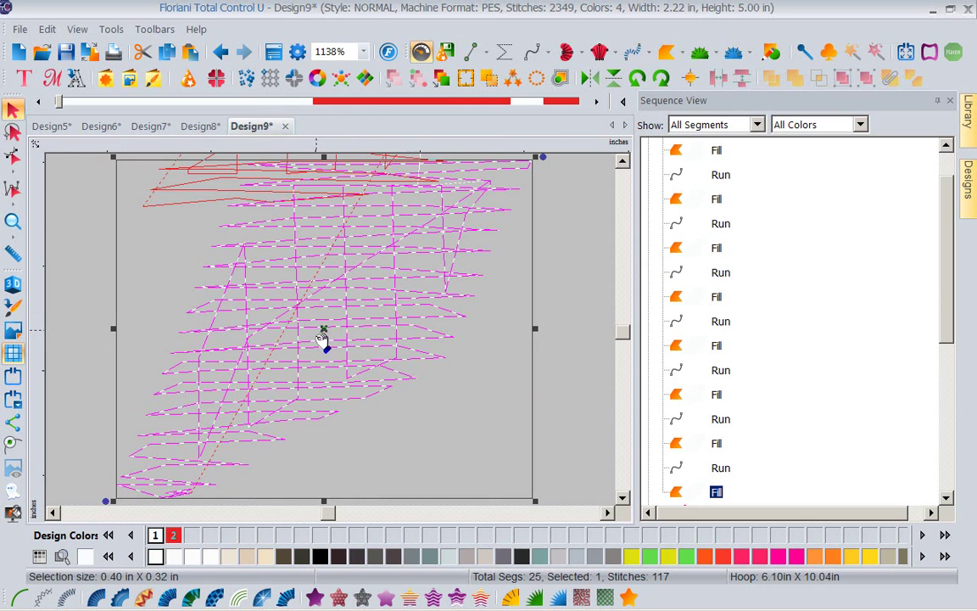
{"action": "left_click", "coordinate": [220, 52]}
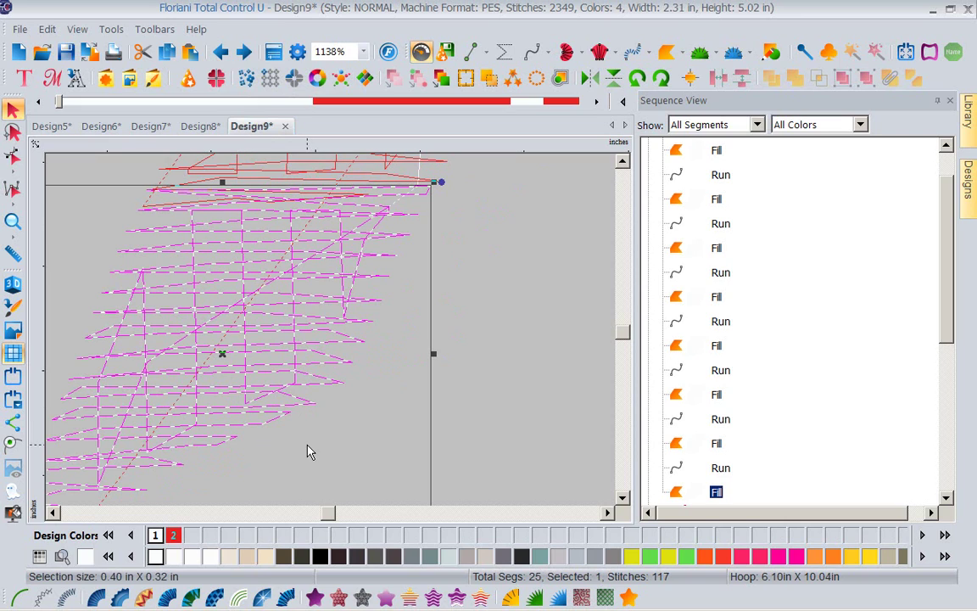
Step: Put the straw's bottom white fill into shape editing and limit the editable points to Outlines
{"action": "left_click", "coordinate": [17, 159]}
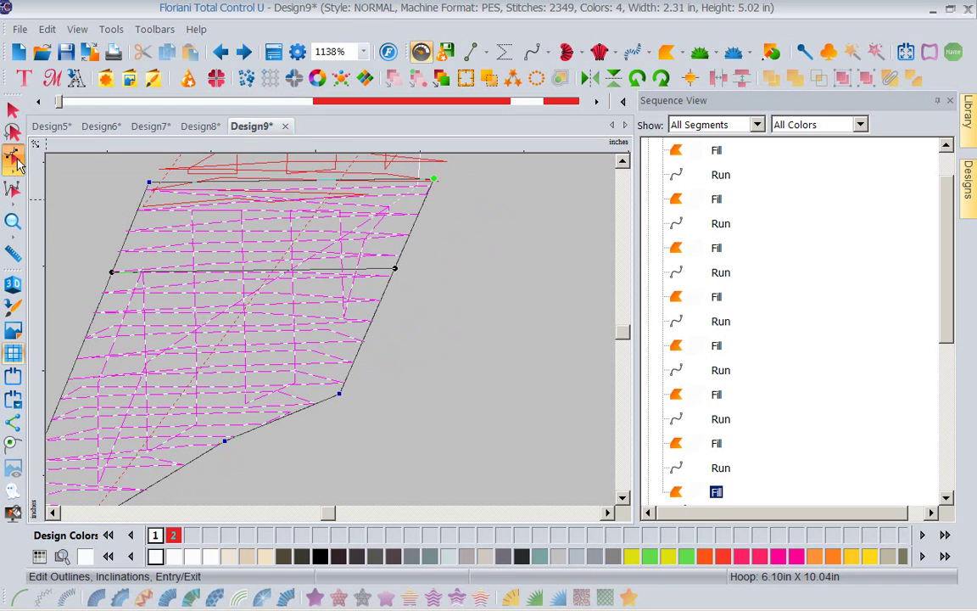
{"action": "left_click", "coordinate": [622, 498]}
{"action": "left_click", "coordinate": [623, 498]}
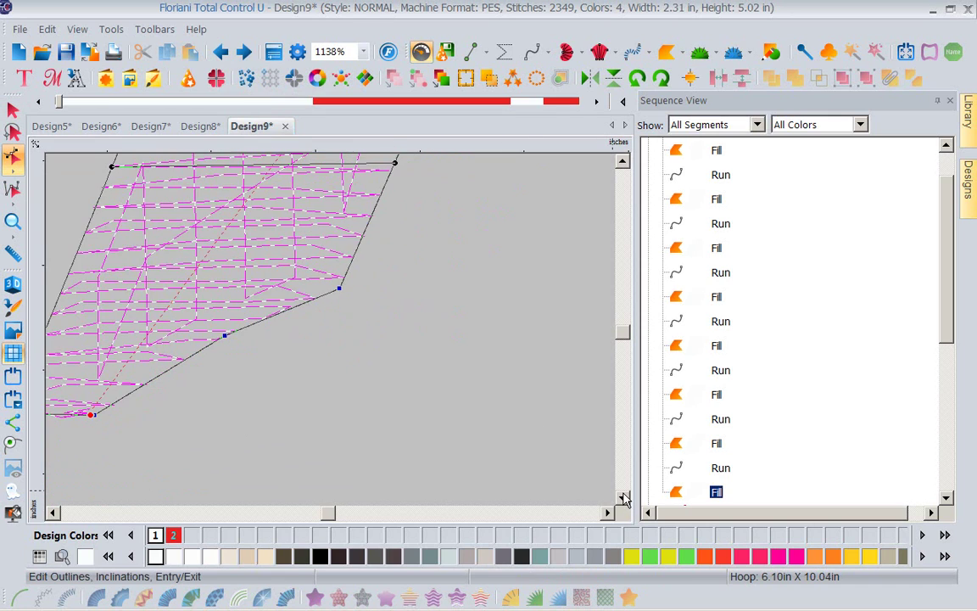
{"action": "left_click", "coordinate": [53, 515]}
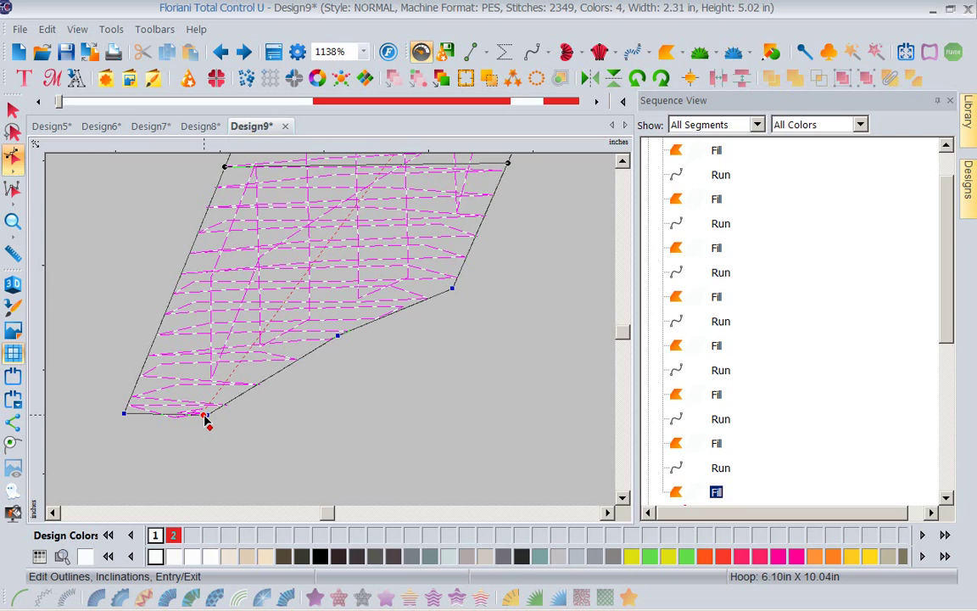
{"action": "right_click", "coordinate": [243, 397]}
{"action": "mouse_move", "coordinate": [274, 403]}
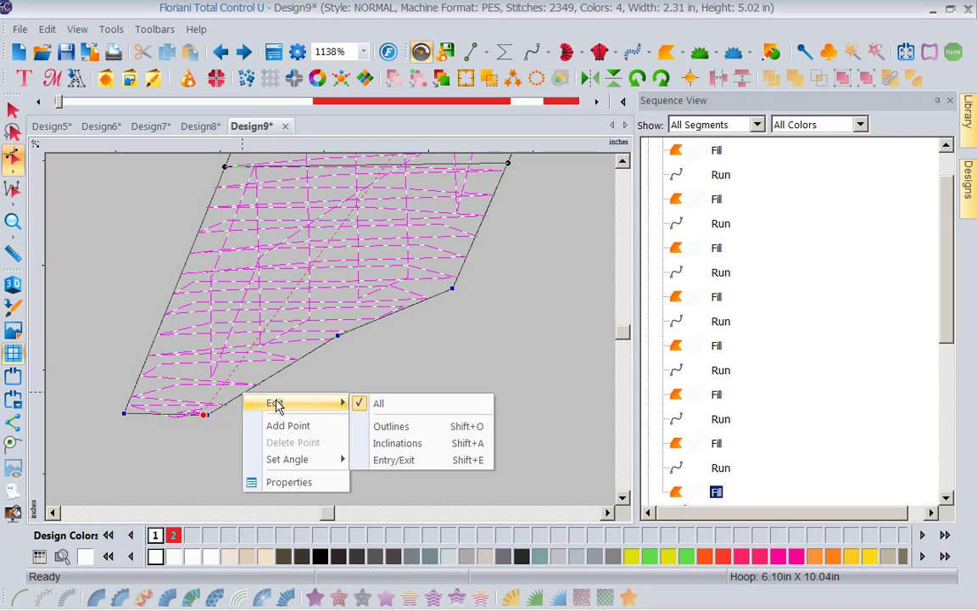
{"action": "left_click", "coordinate": [388, 427]}
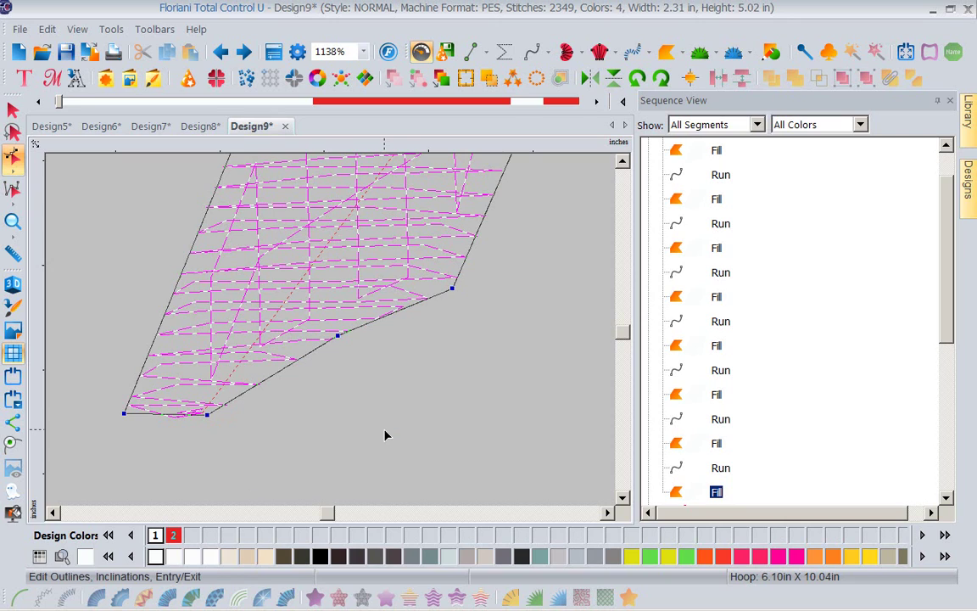
Step: Move the outline points of the bottom white fill outward so the straw's slanted lower end becomes squared off
{"action": "left_click", "coordinate": [338, 336]}
{"action": "left_click_drag", "start_coordinate": [343, 340], "coordinate": [387, 374]}
{"action": "left_click_drag", "start_coordinate": [337, 342], "coordinate": [400, 415]}
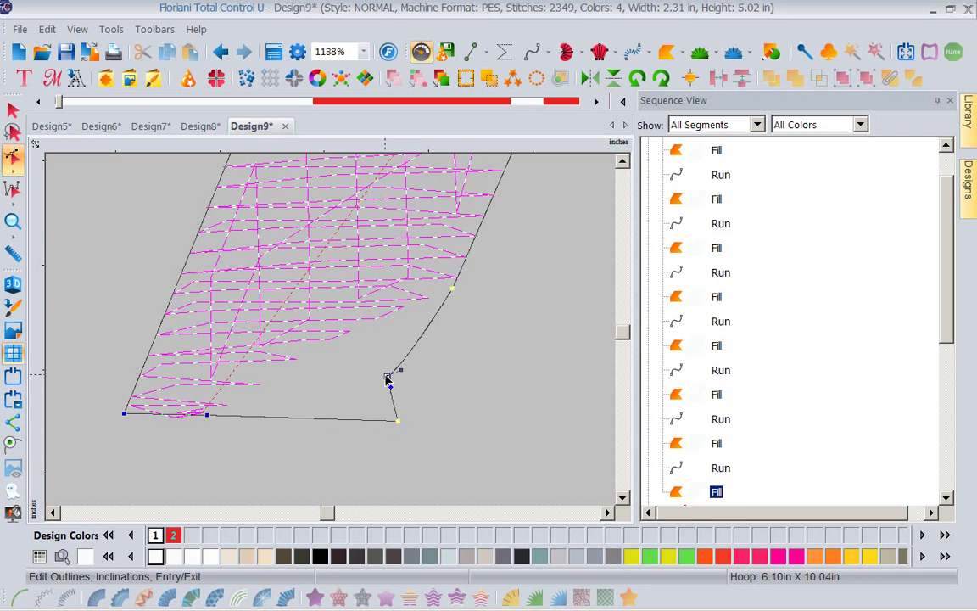
{"action": "left_click_drag", "start_coordinate": [392, 375], "coordinate": [421, 383]}
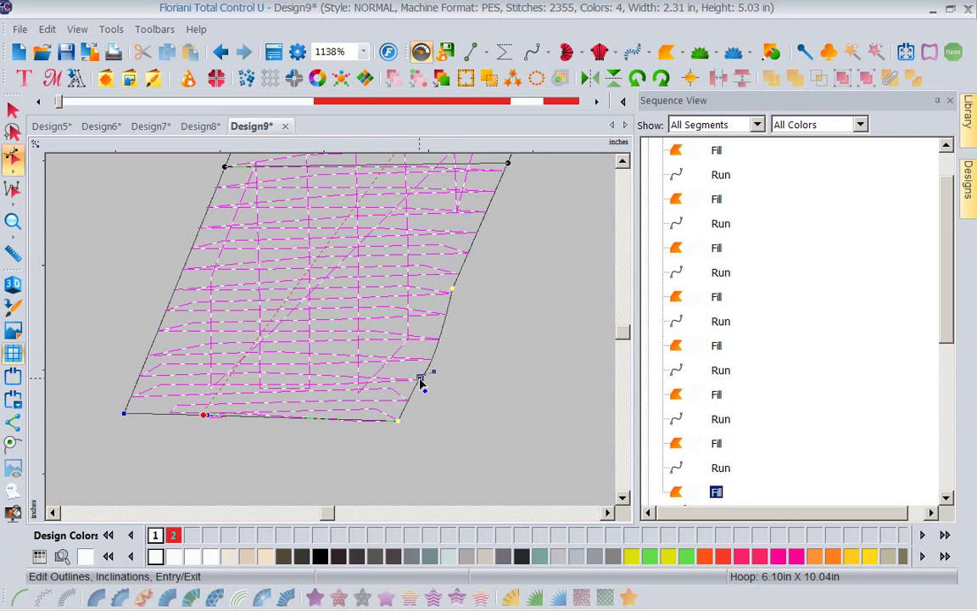
{"action": "left_click", "coordinate": [419, 379]}
{"action": "left_click_drag", "start_coordinate": [419, 381], "coordinate": [432, 370]}
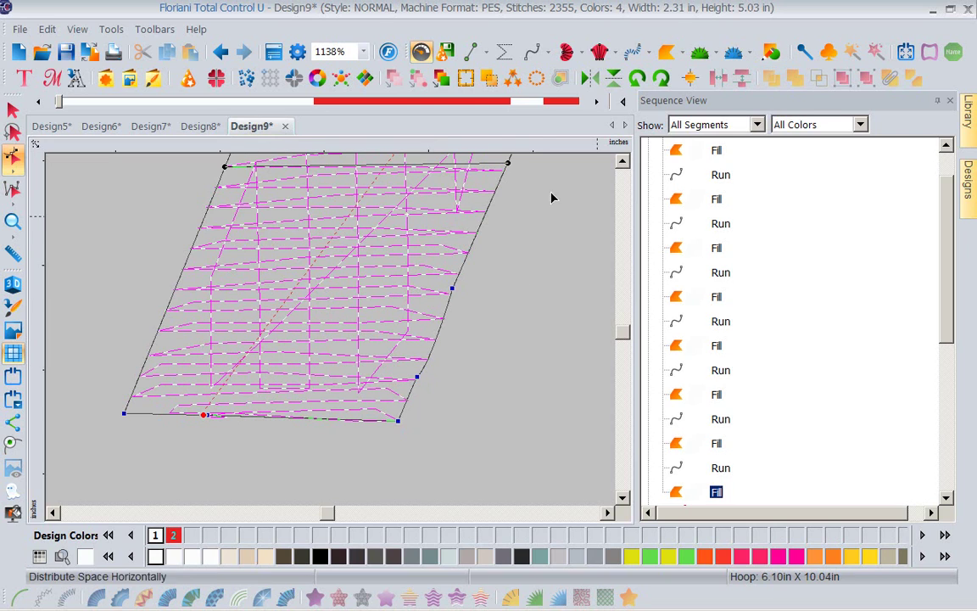
{"action": "left_click", "coordinate": [363, 51]}
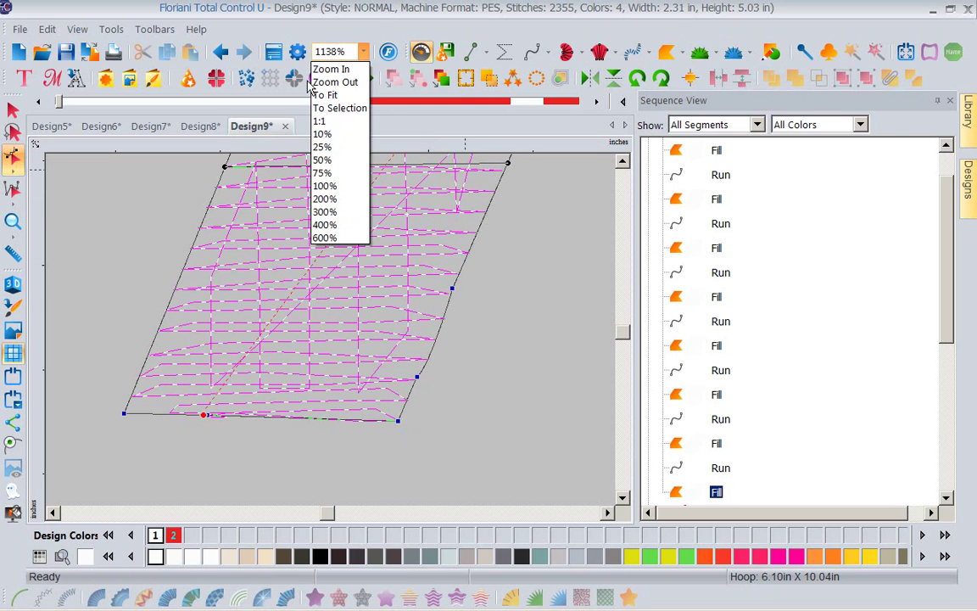
{"action": "left_click", "coordinate": [324, 95]}
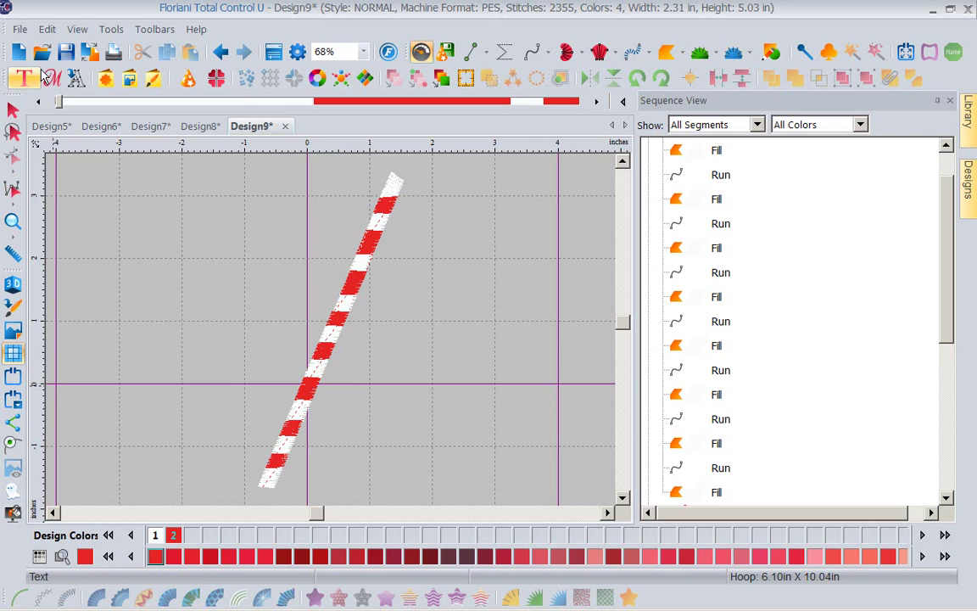
Step: Return to Design5, make all layers of the jar visible, and collapse the expanded Pure White layer
{"action": "left_click", "coordinate": [52, 127]}
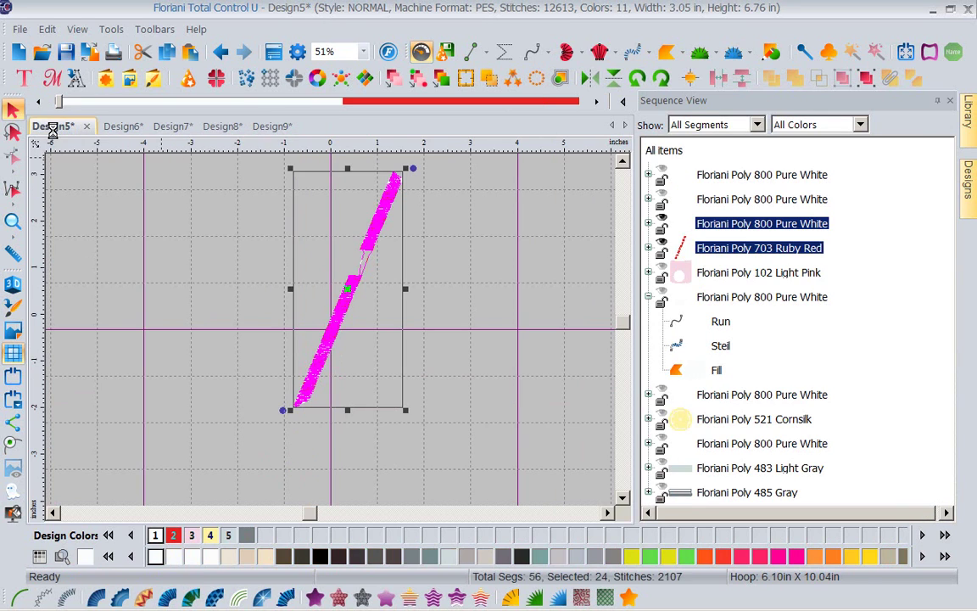
{"action": "left_click", "coordinate": [117, 127]}
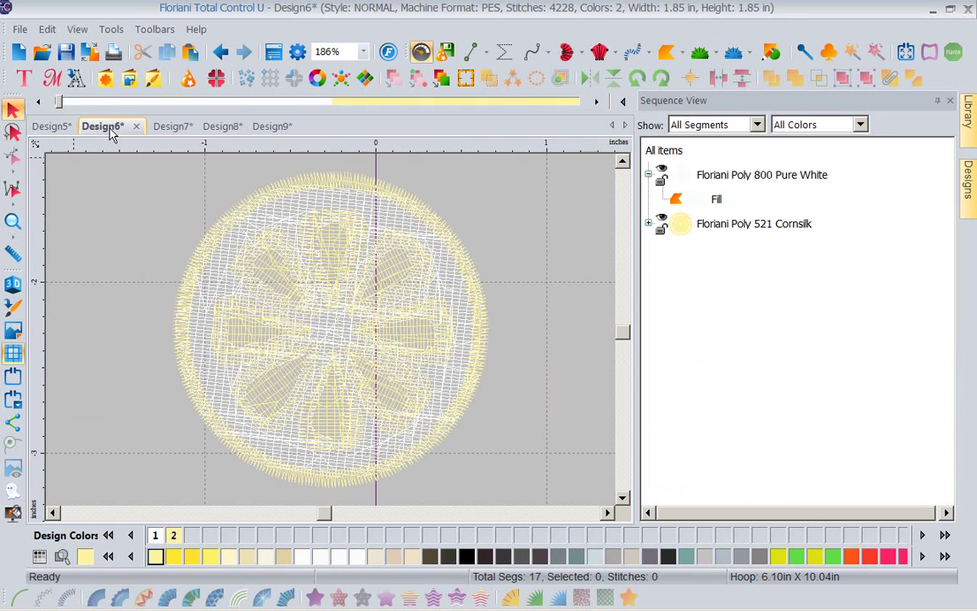
{"action": "left_click", "coordinate": [38, 125]}
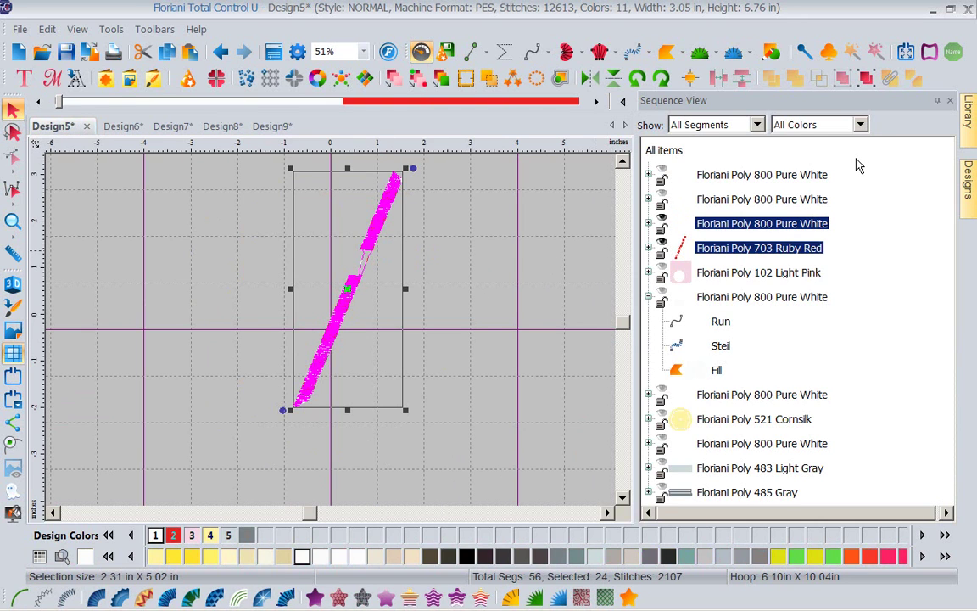
{"action": "right_click", "coordinate": [855, 162]}
{"action": "left_click", "coordinate": [839, 172]}
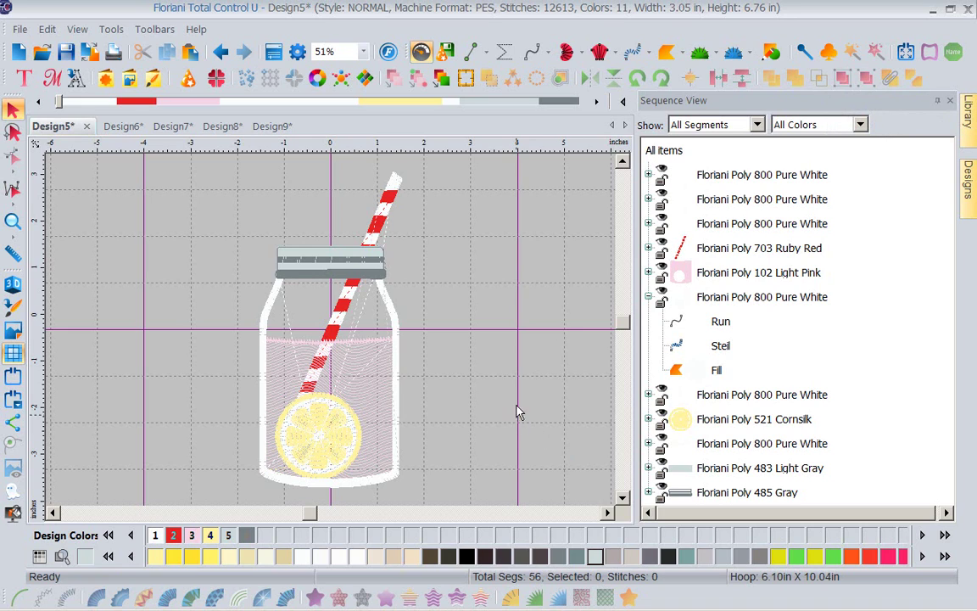
{"action": "left_click", "coordinate": [648, 296]}
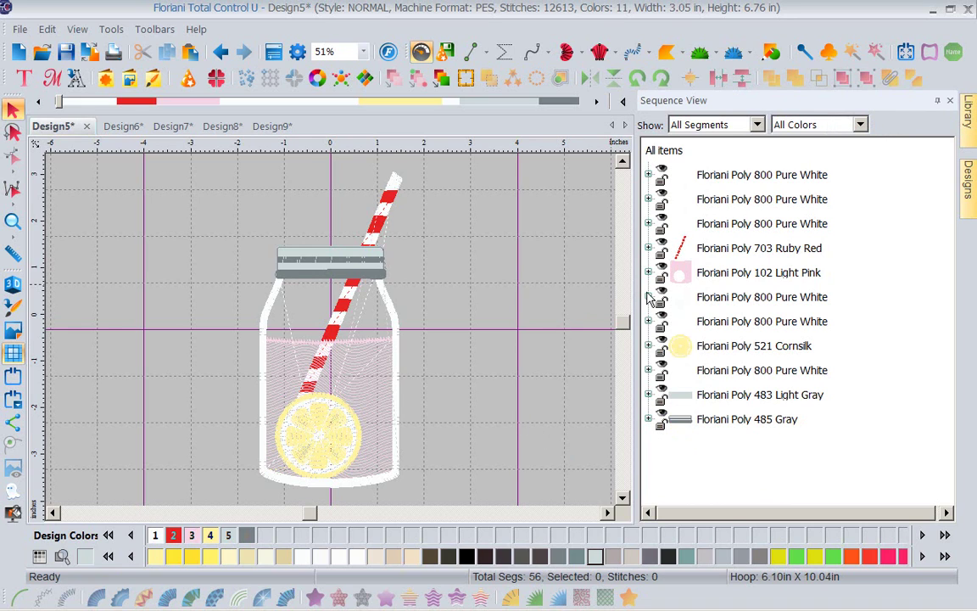